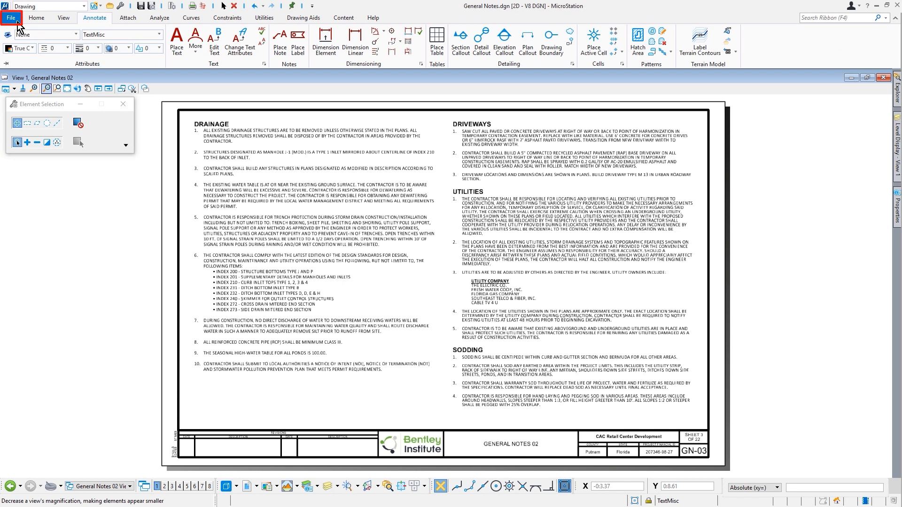
Step: Close General Notes, switch to the SR_20 WorkSet, and open Drainage Structures_TF.dgn
{"action": "left_click", "coordinate": [14, 19]}
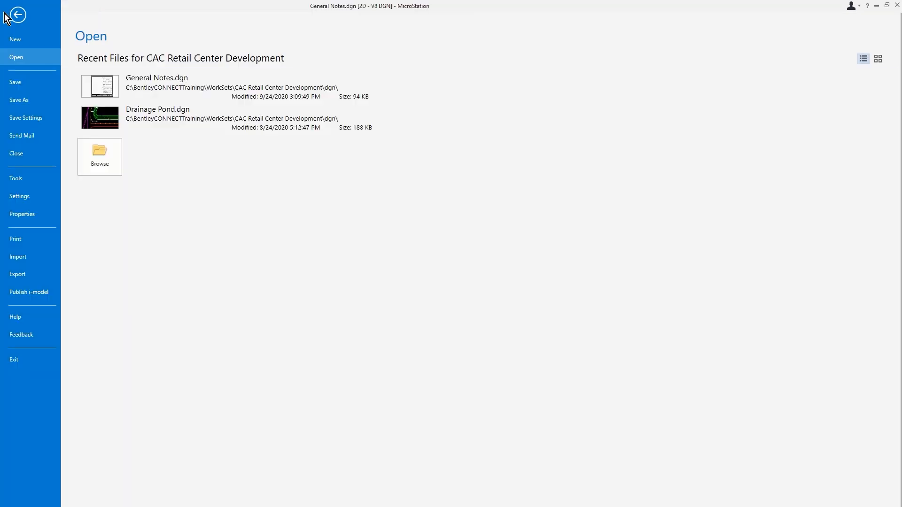
{"action": "left_click", "coordinate": [34, 157]}
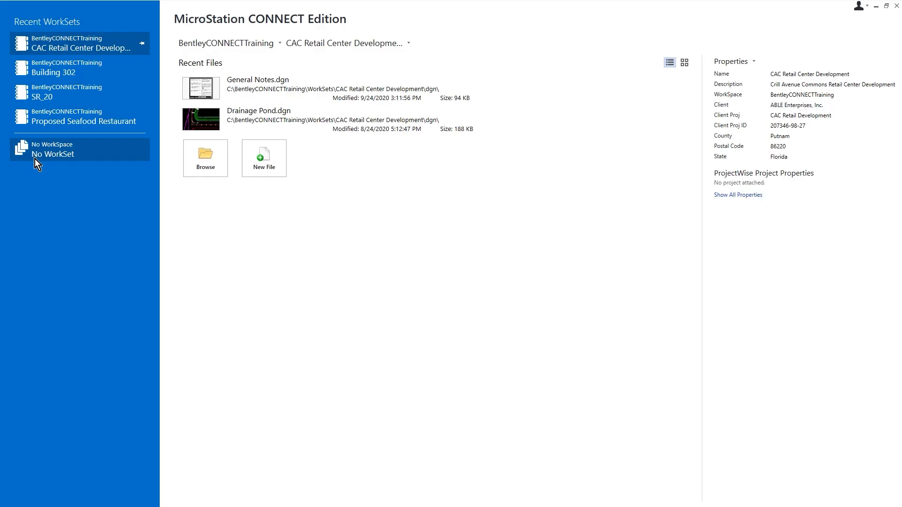
{"action": "left_click", "coordinate": [335, 44]}
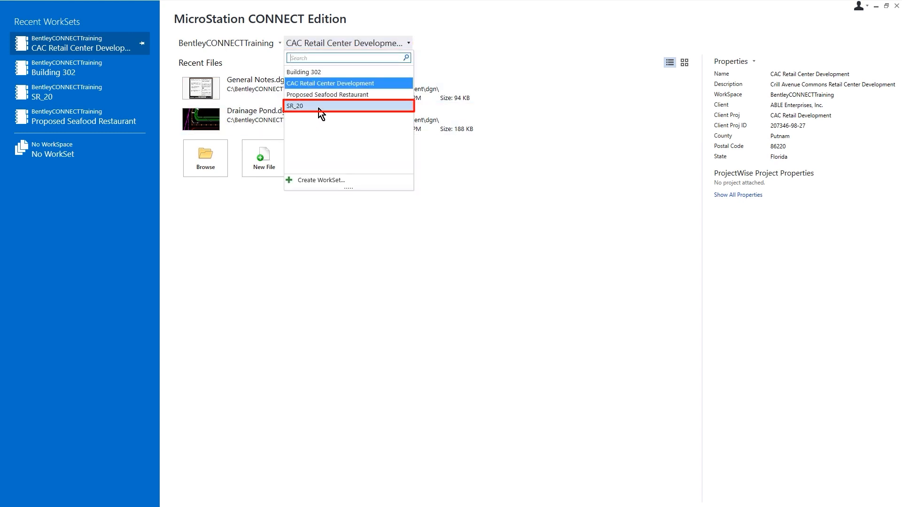
{"action": "left_click", "coordinate": [321, 107]}
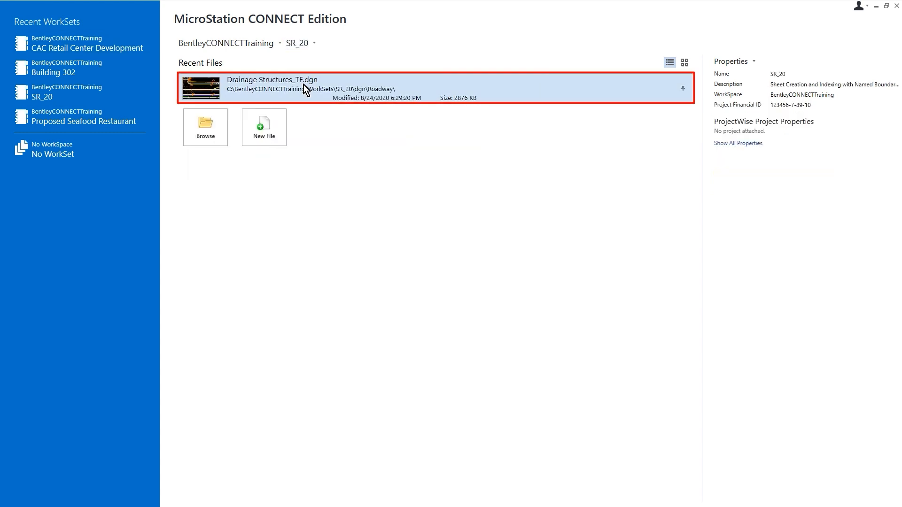
{"action": "left_click", "coordinate": [304, 85]}
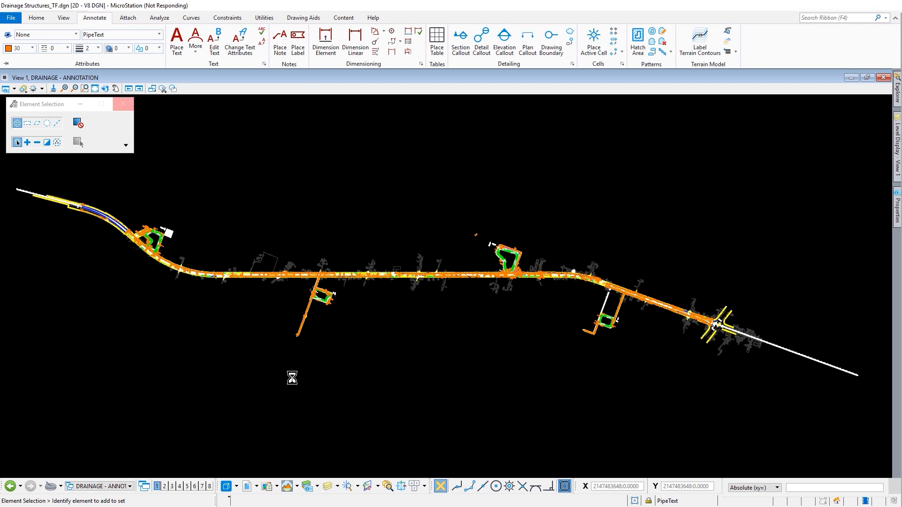
Step: Apply the saved view Drainage Structures Sta 1111 to 1135 and start a new note
{"action": "left_click", "coordinate": [296, 489]}
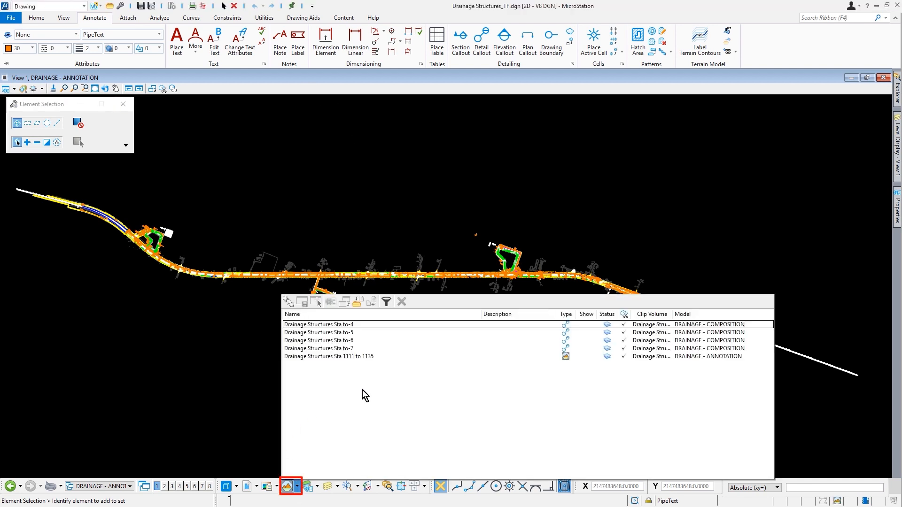
{"action": "double_click", "coordinate": [379, 360]}
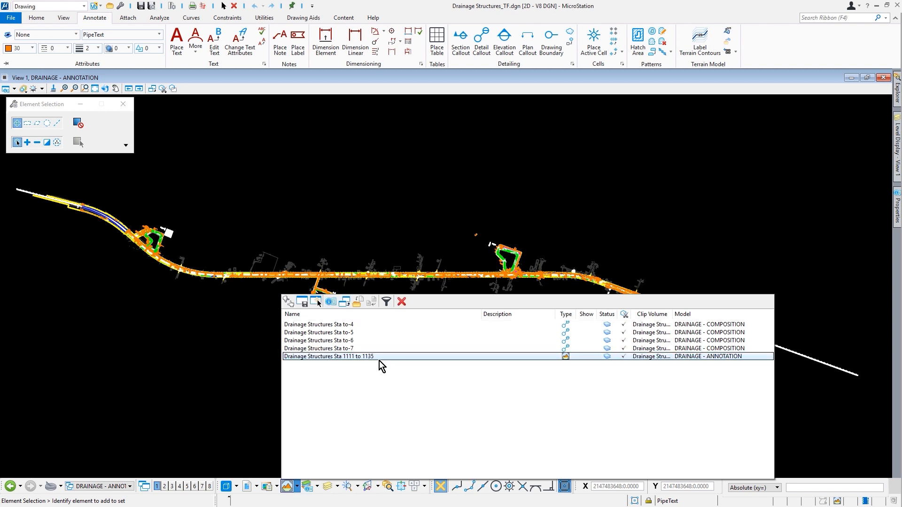
{"action": "left_click", "coordinate": [380, 362]}
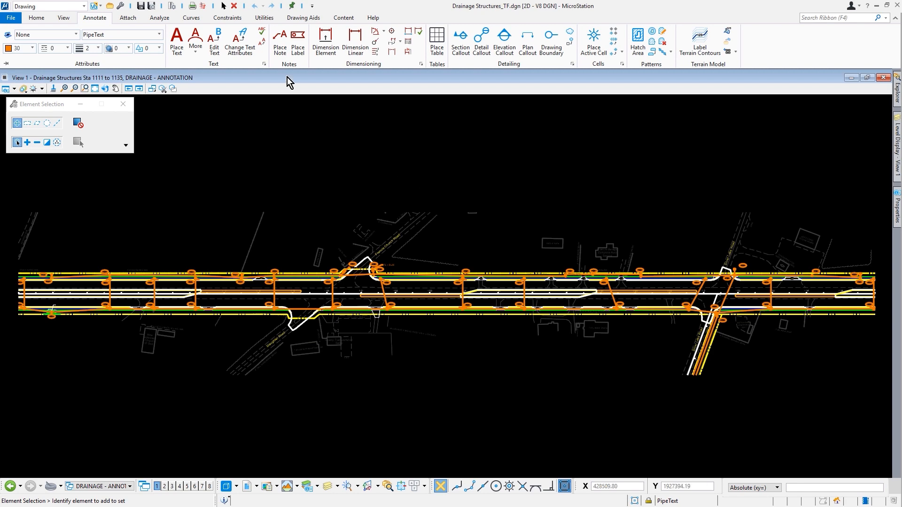
{"action": "left_click", "coordinate": [280, 47]}
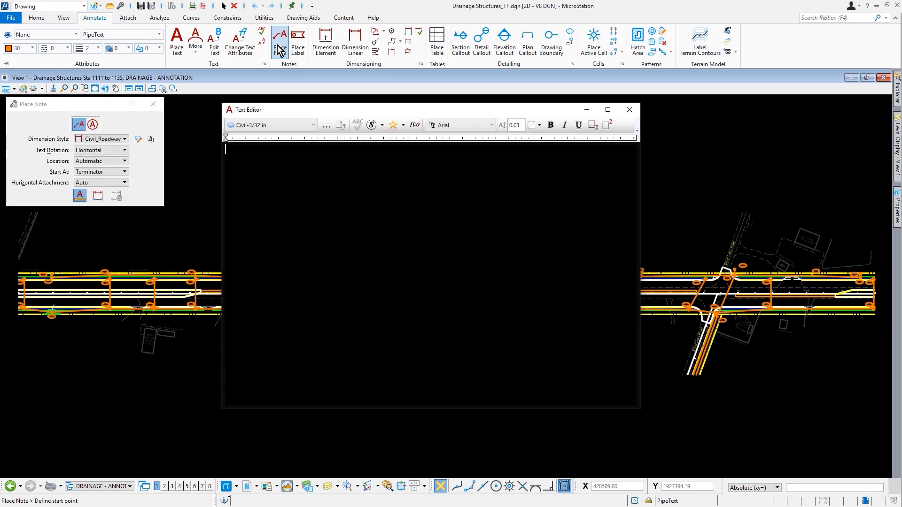
Step: Type CONST. into the note and add an Element Properties field, zooming toward the pipe
{"action": "mouse_move", "coordinate": [419, 409]}
{"action": "left_mouse_down"}
{"action": "mouse_move", "coordinate": [419, 181]}
{"action": "mouse_move", "coordinate": [418, 193]}
{"action": "left_mouse_up"}
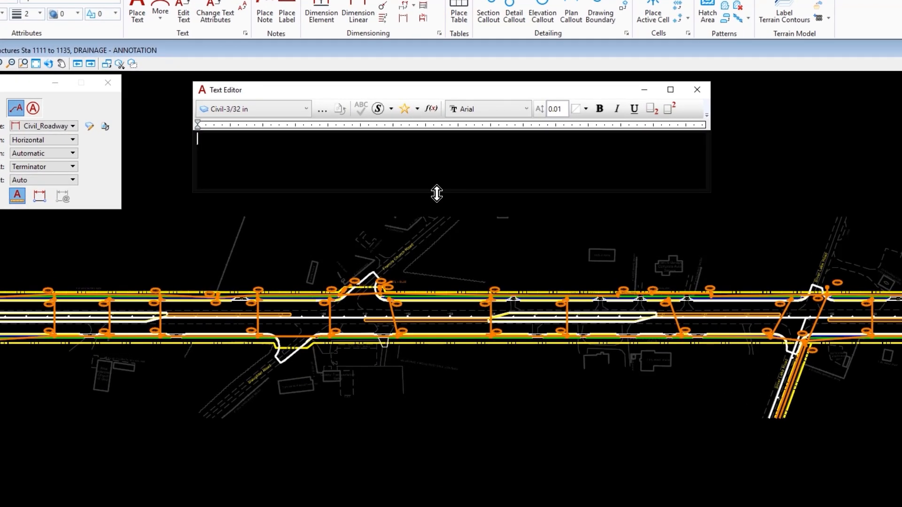
{"action": "type", "text": "CONST."}
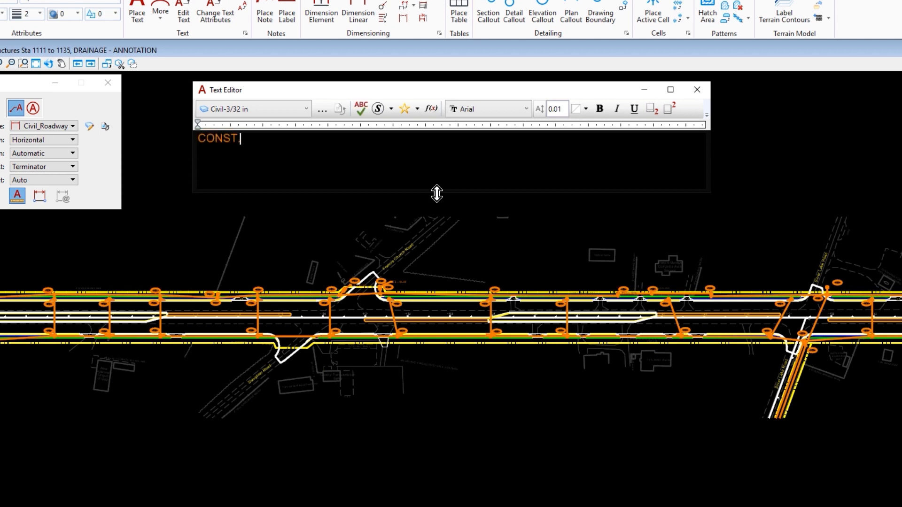
{"action": "left_click", "coordinate": [435, 108]}
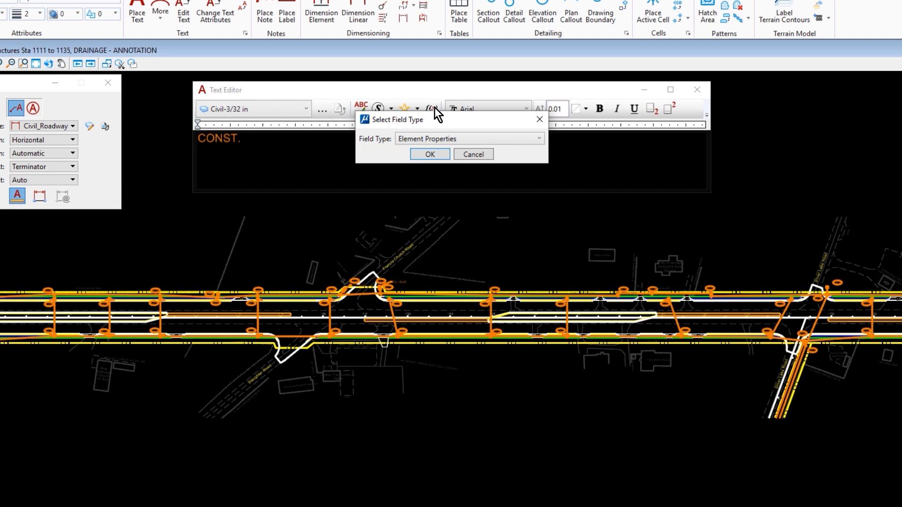
{"action": "left_click", "coordinate": [440, 156]}
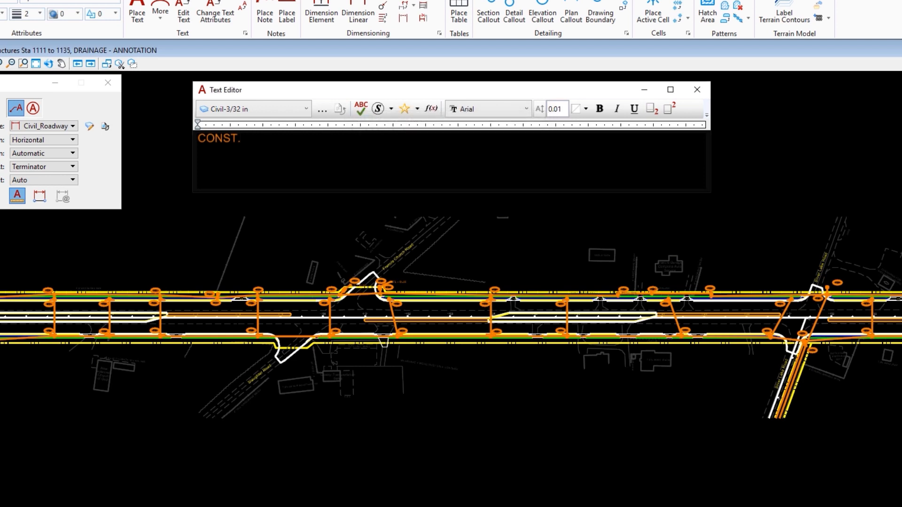
{"action": "scroll", "coordinate": [437, 282], "scroll_direction": "up", "scroll_amount": 6}
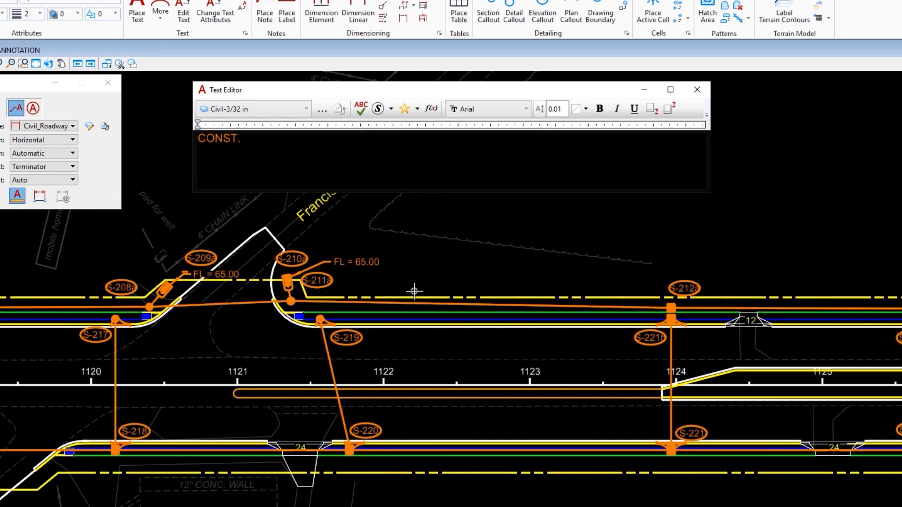
{"action": "scroll", "coordinate": [415, 291], "scroll_direction": "up", "scroll_amount": 1}
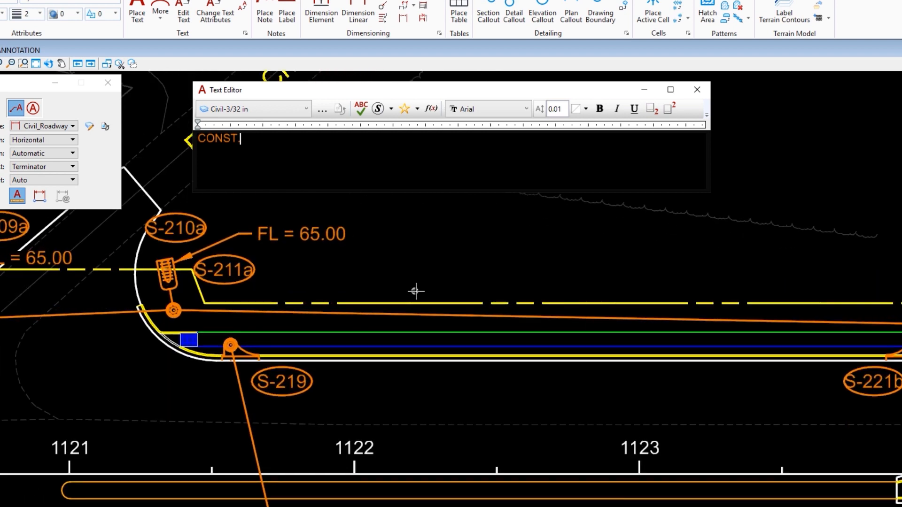
Step: Insert the PipeCulvertCD line's Total Length (MU format) as a field, then type LF OF
{"action": "left_click", "coordinate": [445, 314]}
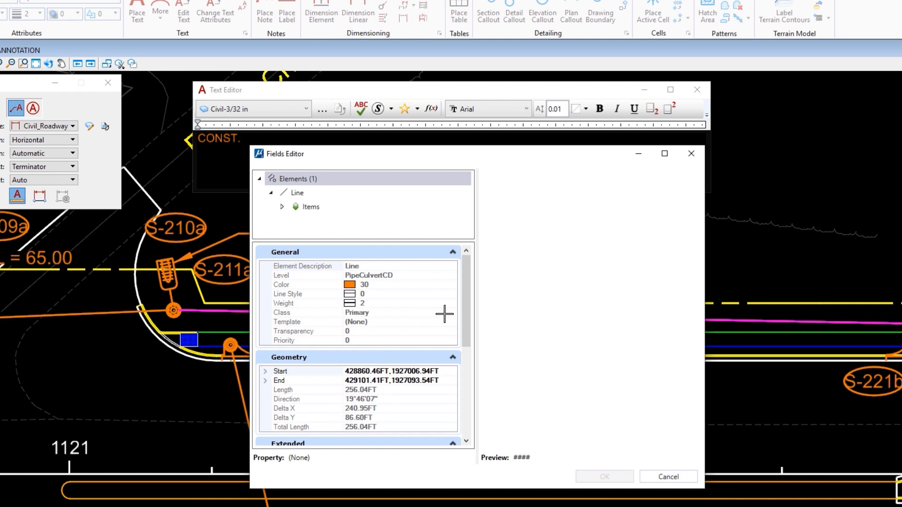
{"action": "left_click", "coordinate": [396, 427]}
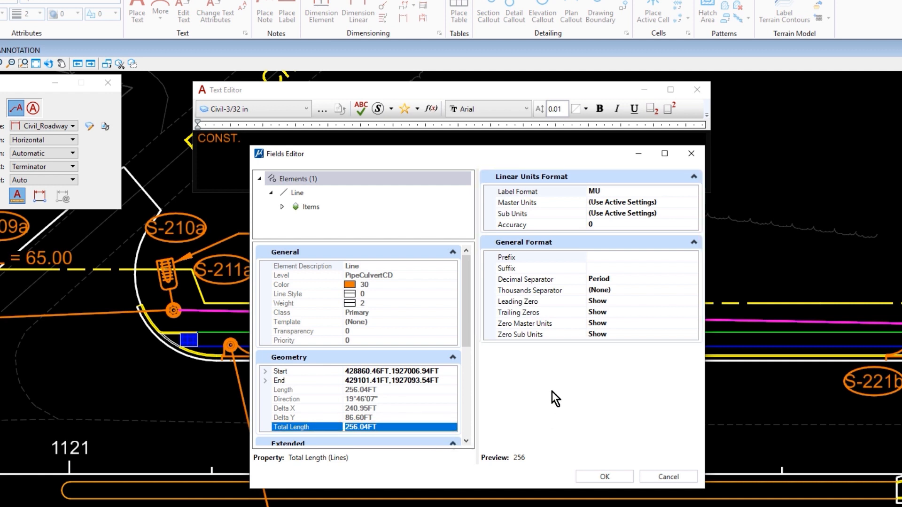
{"action": "left_click", "coordinate": [686, 190]}
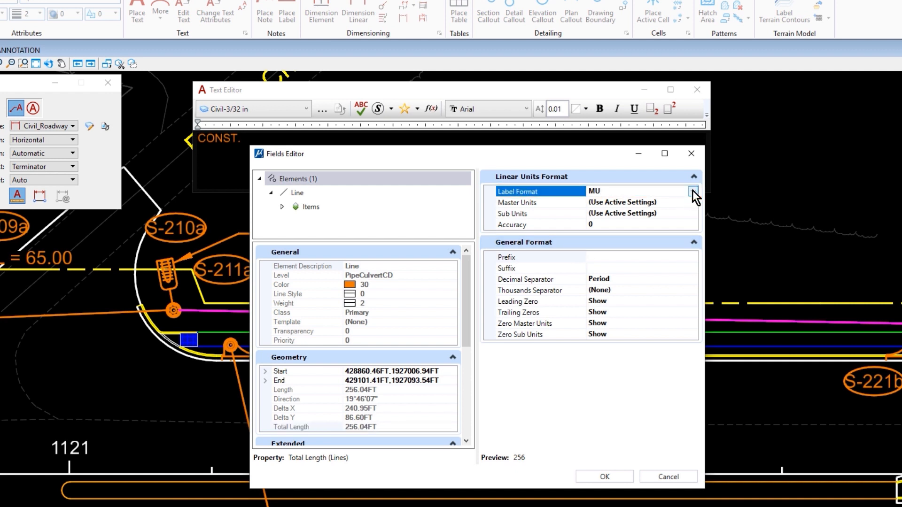
{"action": "left_click", "coordinate": [692, 191]}
{"action": "left_click", "coordinate": [692, 190]}
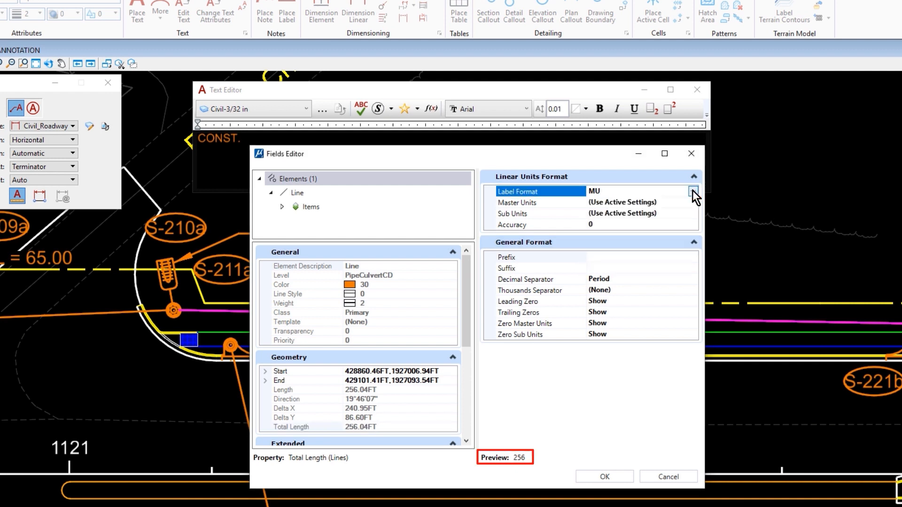
{"action": "left_click", "coordinate": [618, 476]}
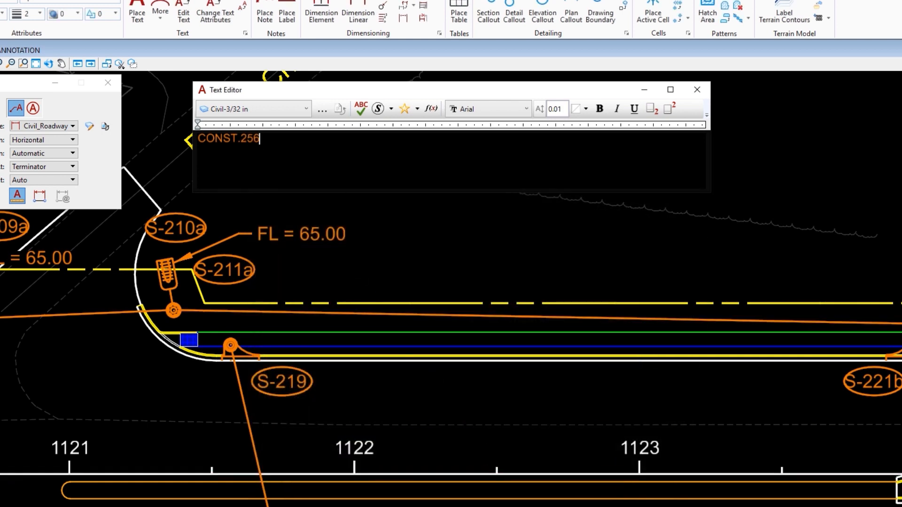
{"action": "type", "text": "LF OF"}
Step: Add a field linked to the pipe's diameter, showing 30", after LF OF
{"action": "left_click", "coordinate": [432, 109]}
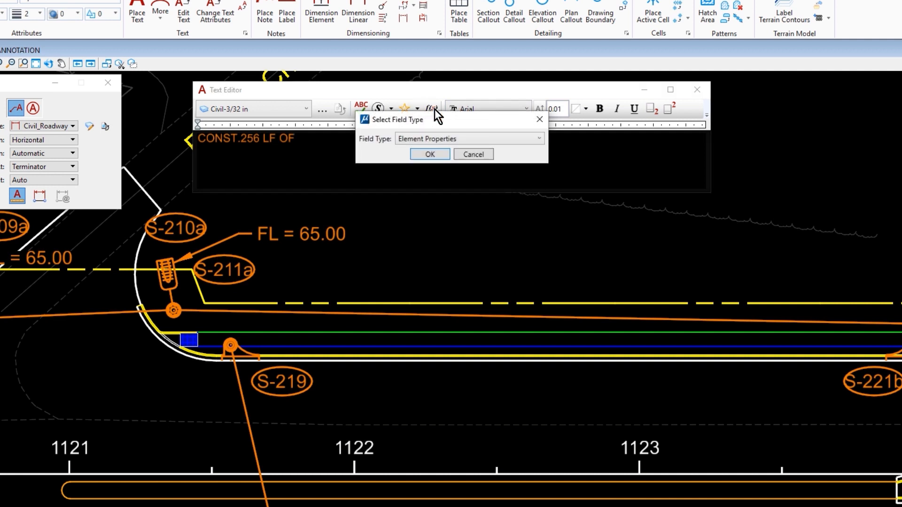
{"action": "left_click", "coordinate": [442, 158]}
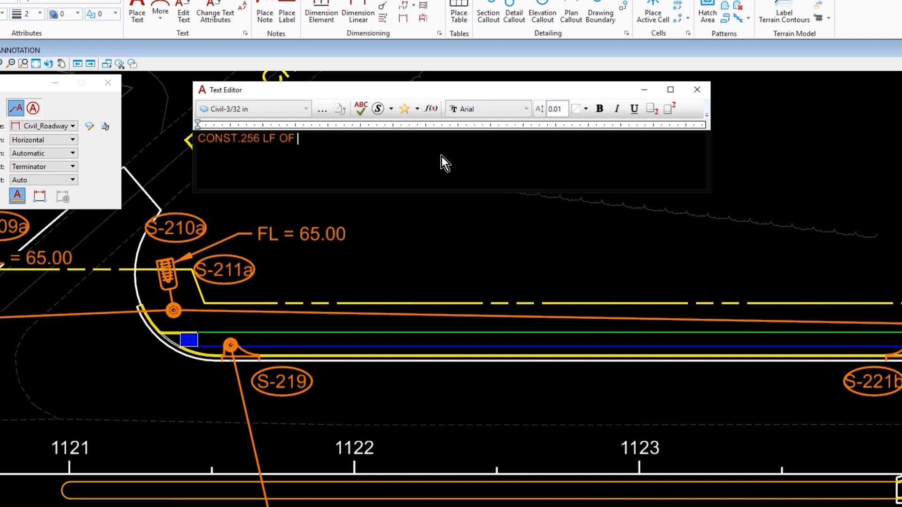
{"action": "left_click", "coordinate": [408, 312]}
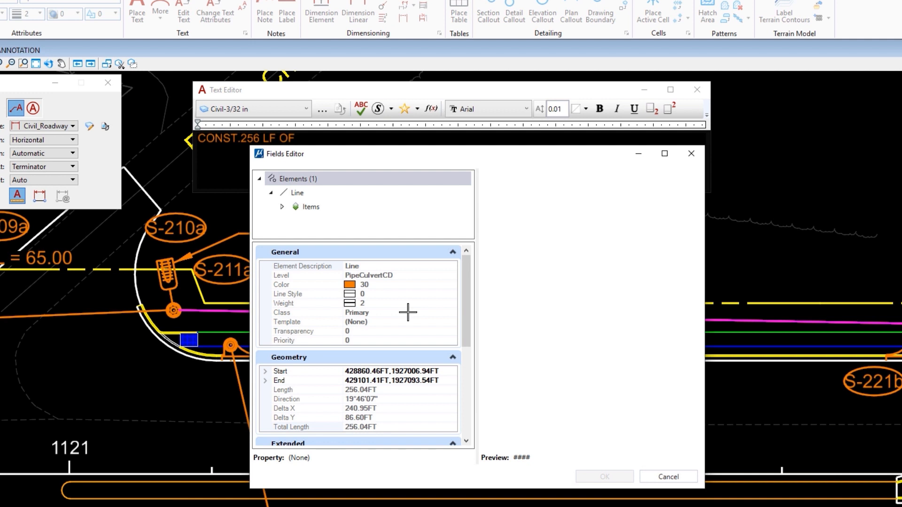
{"action": "scroll", "coordinate": [408, 314], "scroll_direction": "down", "scroll_amount": 5}
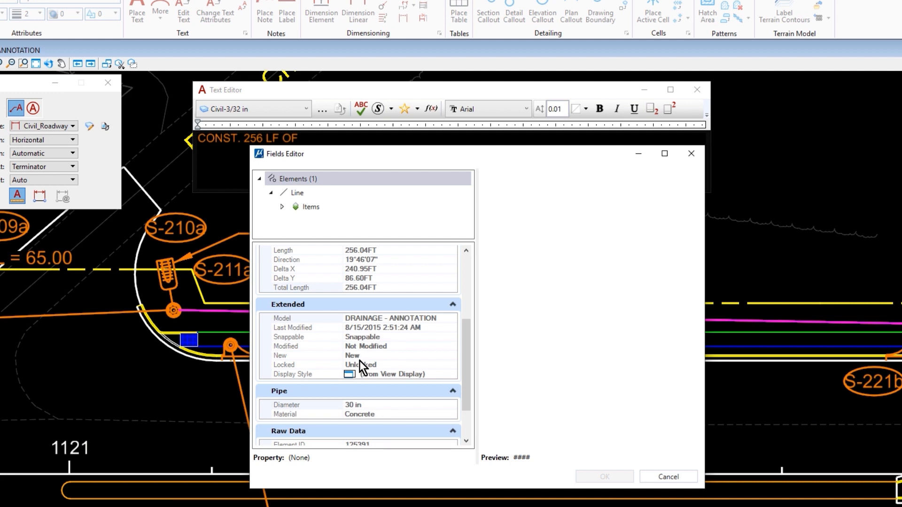
{"action": "left_click", "coordinate": [374, 405]}
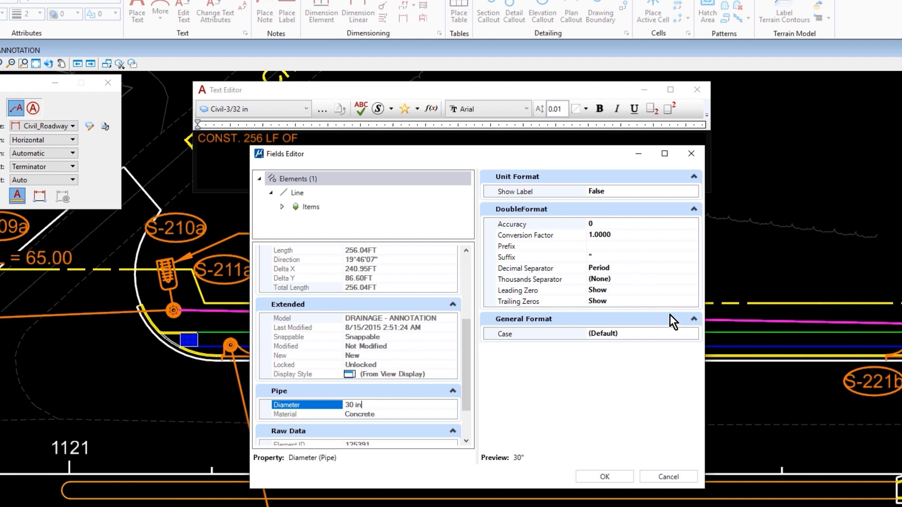
{"action": "left_click", "coordinate": [605, 477]}
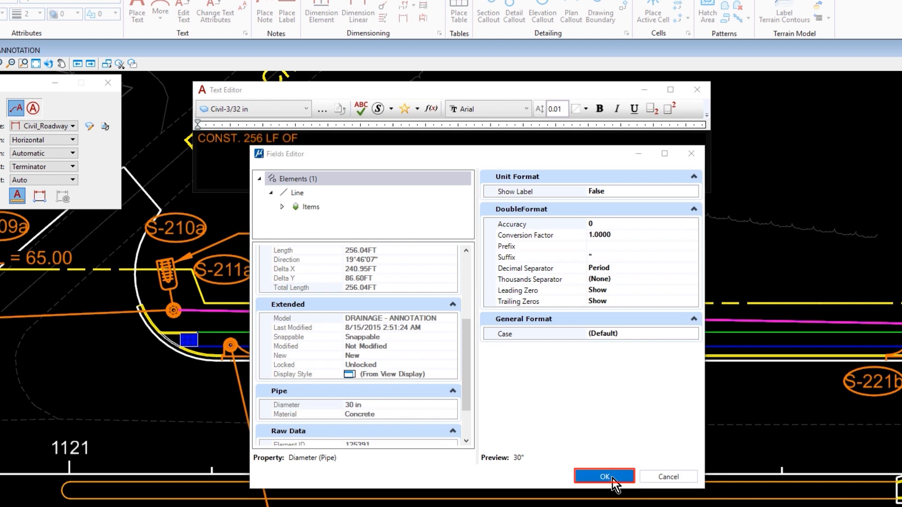
{"action": "left_click", "coordinate": [431, 109]}
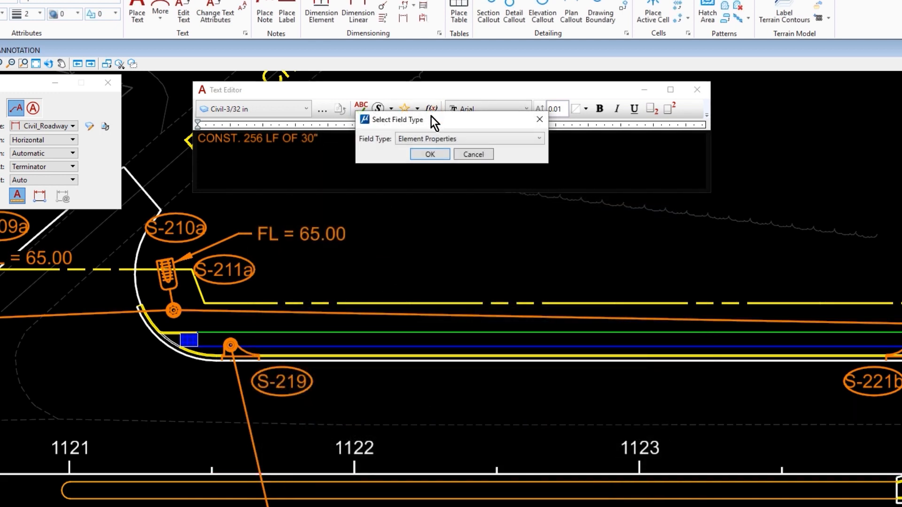
Step: Insert the pipe's Material field (CONCRETE) and type PIPE after it
{"action": "left_click", "coordinate": [437, 155]}
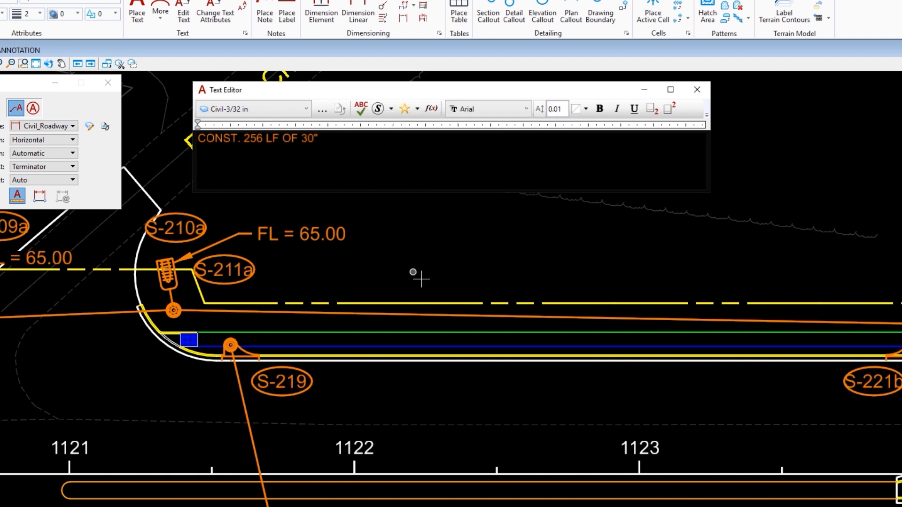
{"action": "left_click", "coordinate": [434, 314]}
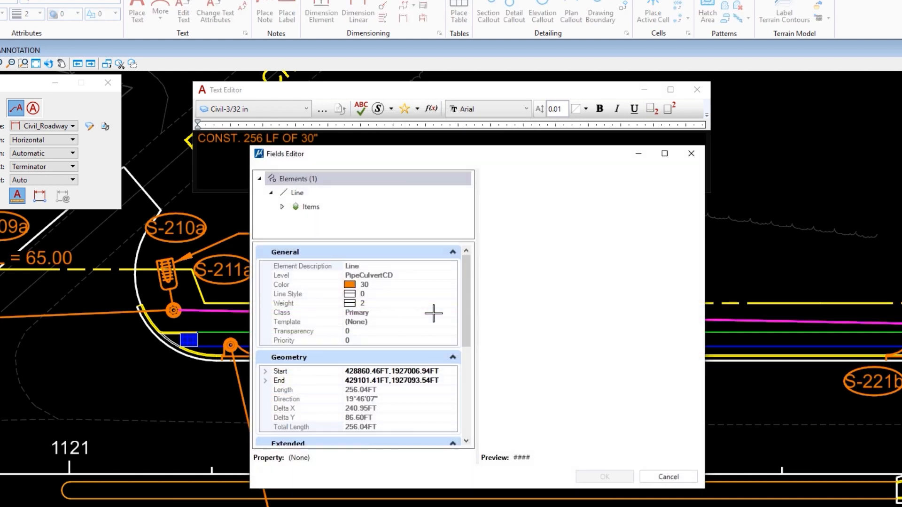
{"action": "scroll", "coordinate": [434, 314], "scroll_direction": "down", "scroll_amount": 5}
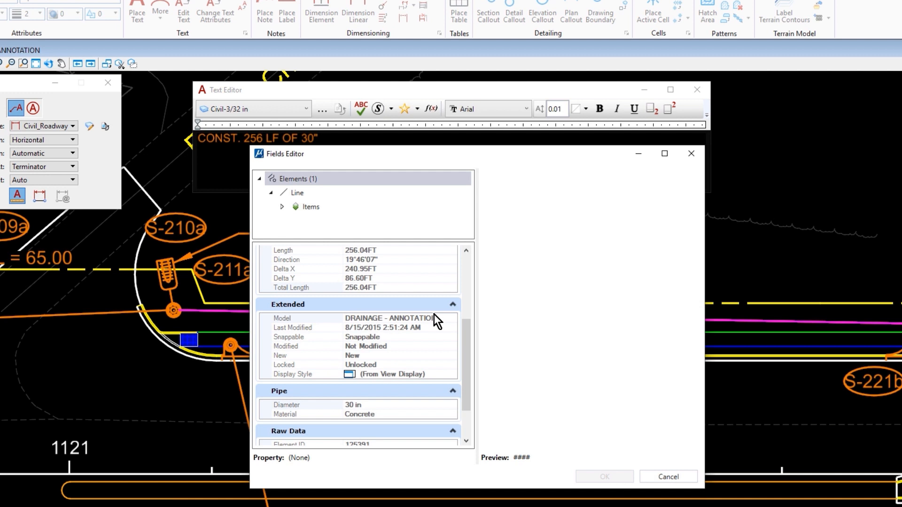
{"action": "left_click", "coordinate": [401, 413]}
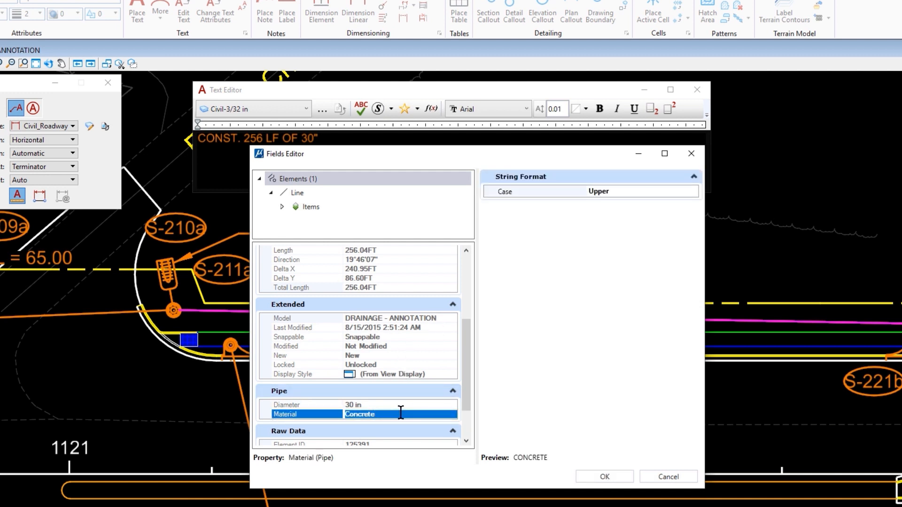
{"action": "left_click", "coordinate": [606, 477]}
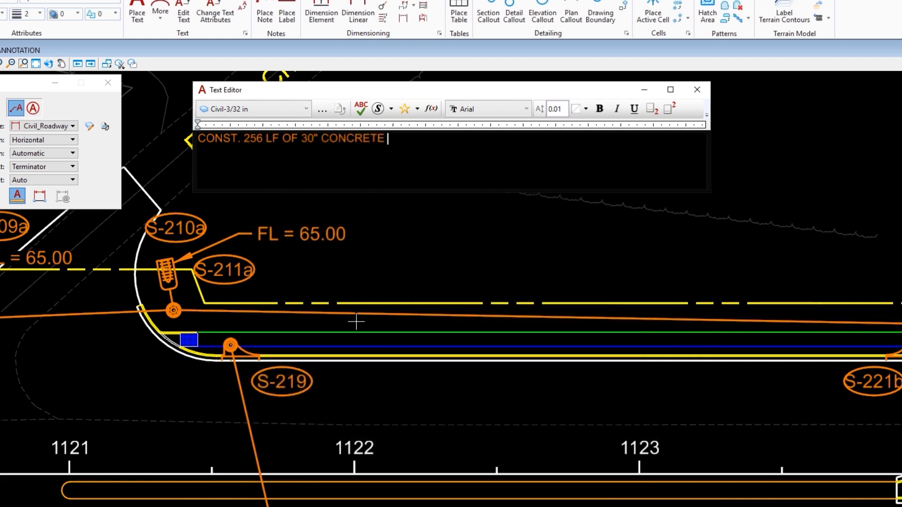
{"action": "type", "text": "PIPE"}
Step: Enable word-wrapping and narrow the note's wrap width so it spans two lines
{"action": "right_click", "coordinate": [452, 122]}
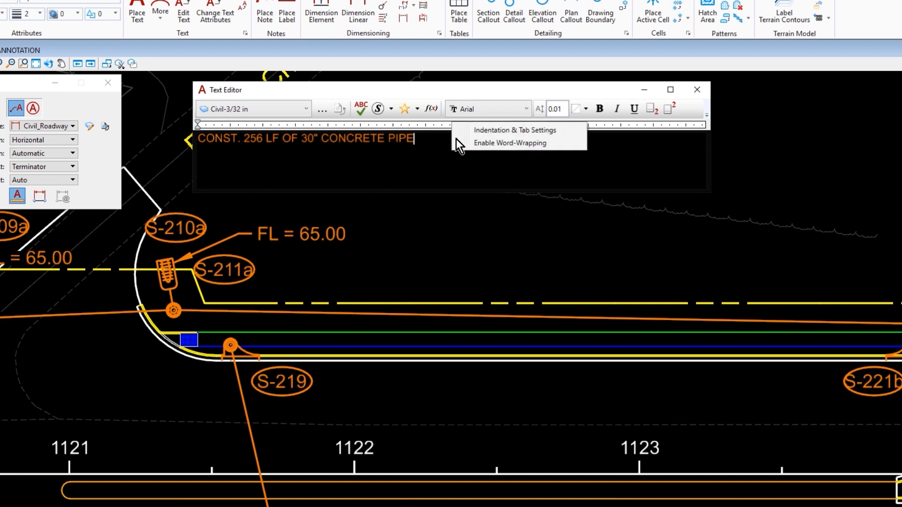
{"action": "left_click", "coordinate": [560, 143]}
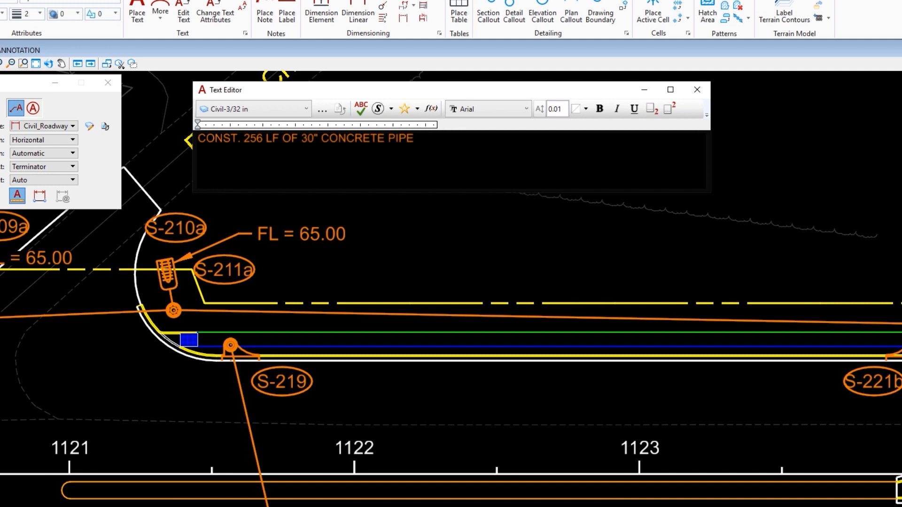
{"action": "left_click_drag", "start_coordinate": [436, 124], "coordinate": [328, 129]}
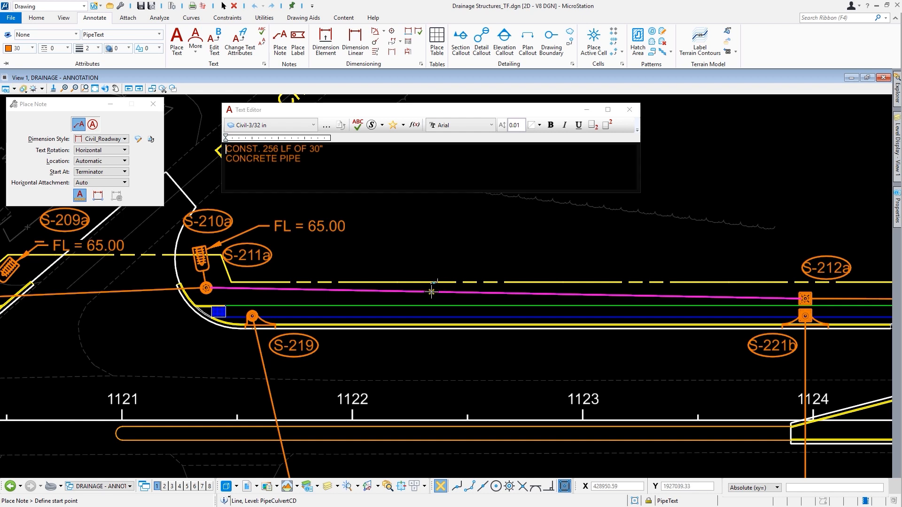
{"action": "left_click", "coordinate": [431, 292]}
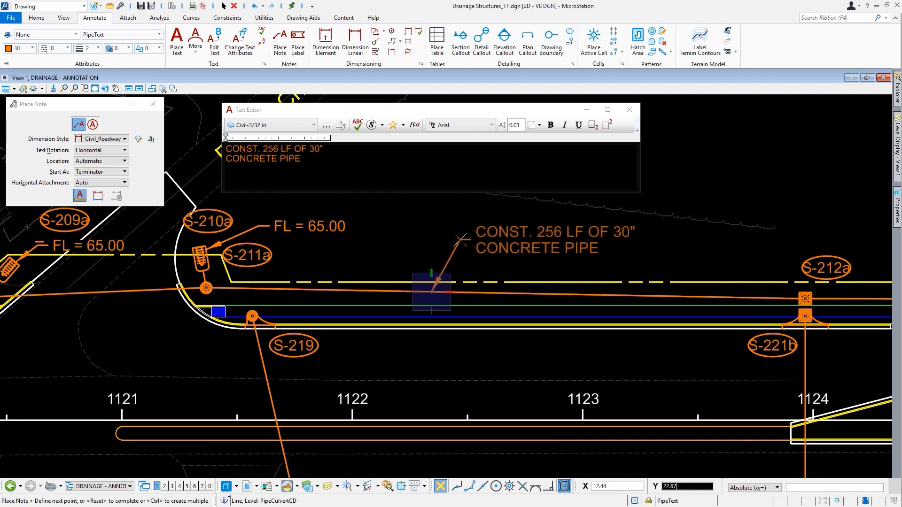
Step: Place the 256, 190, 130 and 246 LF pipe callouts above their pipe runs
{"action": "left_click", "coordinate": [461, 239]}
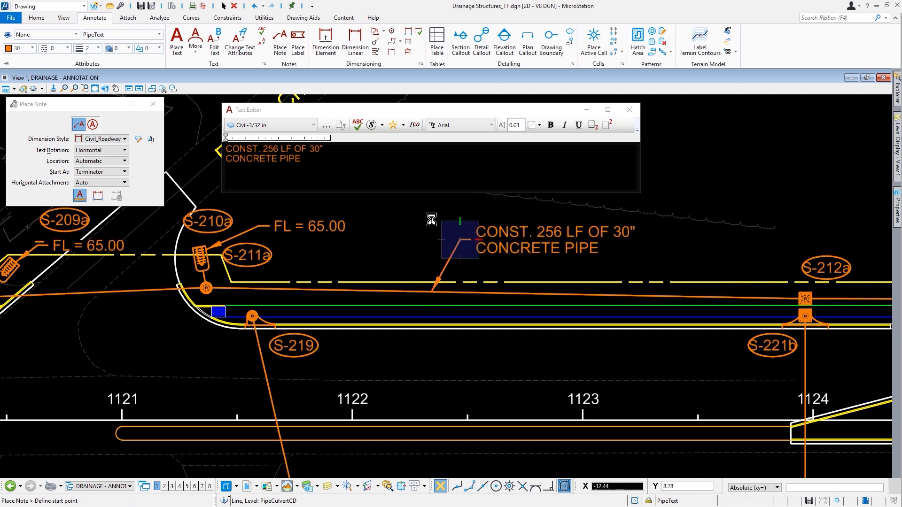
{"action": "middle_click_drag", "start_coordinate": [432, 219], "coordinate": [879, 253]}
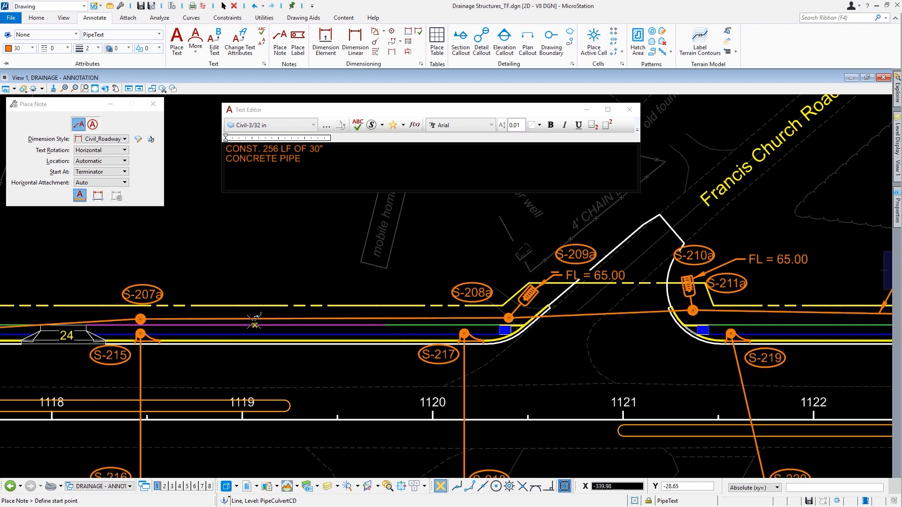
{"action": "left_click", "coordinate": [218, 319]}
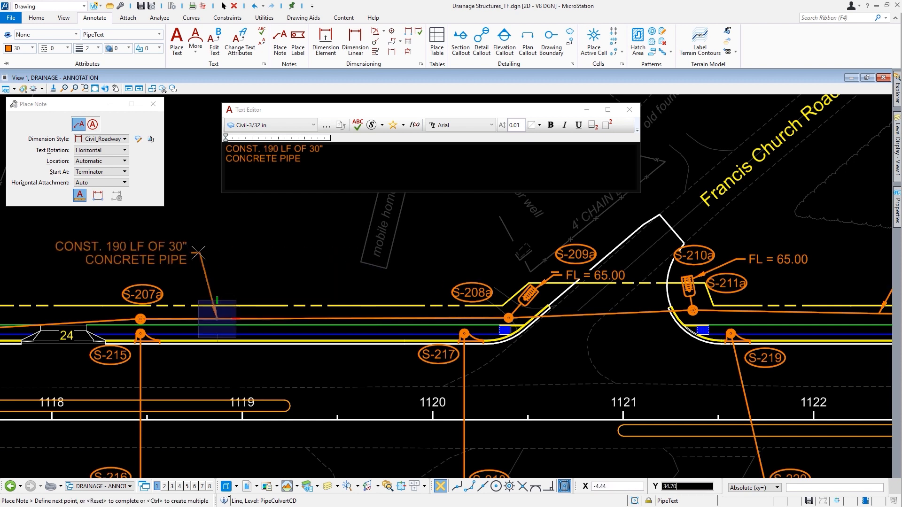
{"action": "left_click", "coordinate": [198, 253]}
{"action": "right_click", "coordinate": [199, 253]}
{"action": "mouse_move", "coordinate": [261, 253]}
{"action": "middle_mouse_down"}
{"action": "mouse_move", "coordinate": [504, 300]}
{"action": "mouse_move", "coordinate": [822, 276]}
{"action": "middle_mouse_up"}
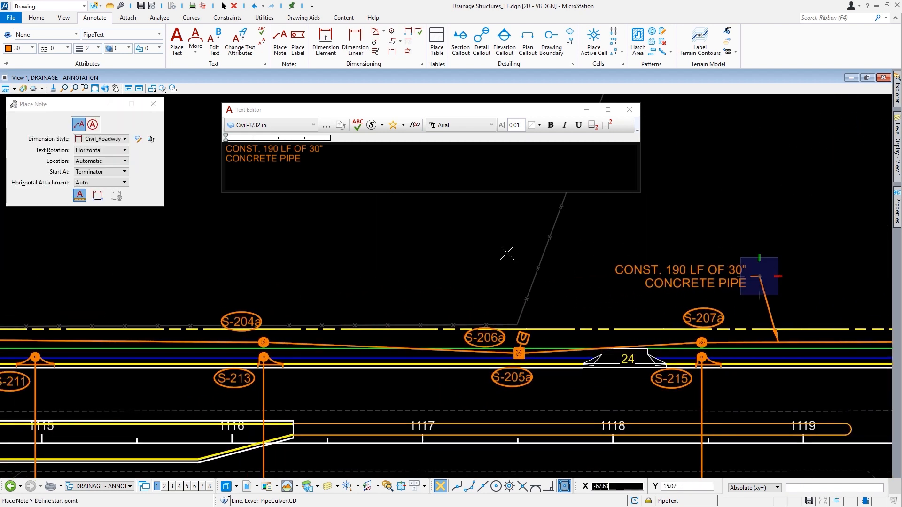
{"action": "left_click", "coordinate": [290, 343]}
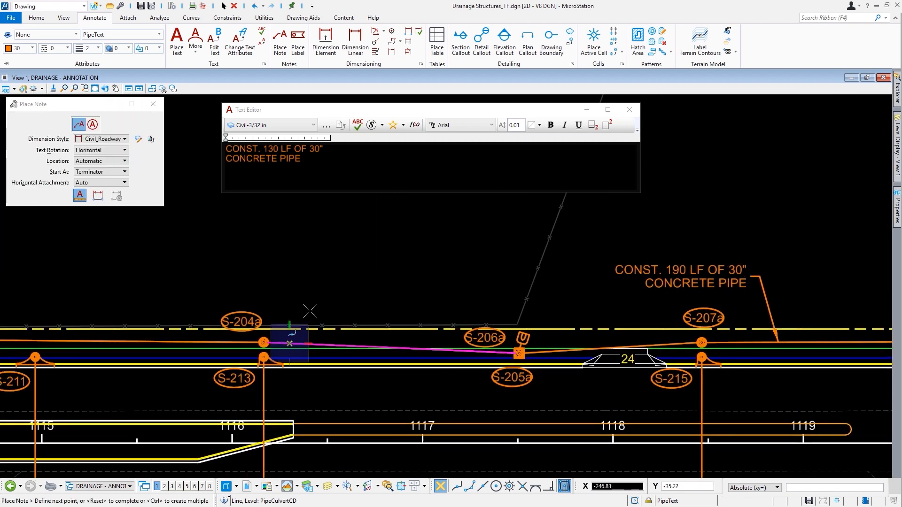
{"action": "left_click", "coordinate": [329, 273]}
{"action": "left_click", "coordinate": [110, 341]}
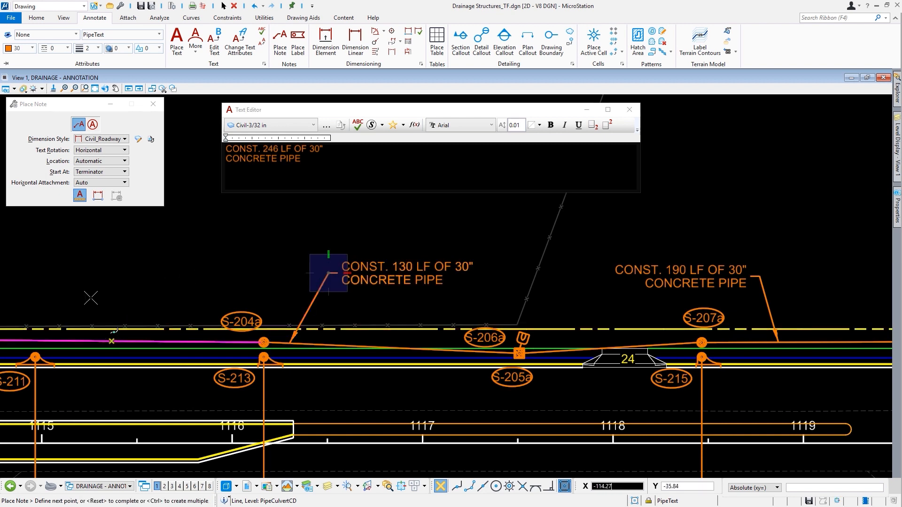
{"action": "left_click", "coordinate": [129, 271]}
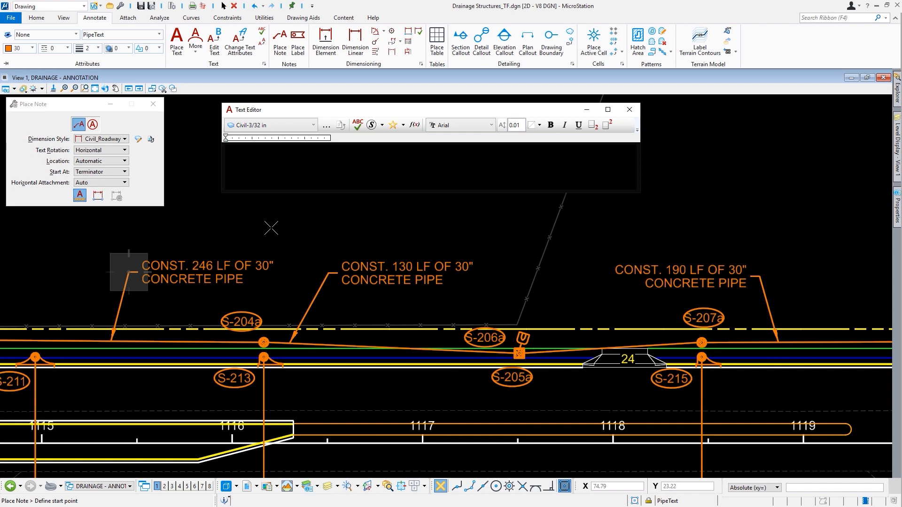
Step: Close the drainage file and open proposed restaurant.dgn in the Proposed Seafood Restaurant WorkSet
{"action": "left_click", "coordinate": [12, 20]}
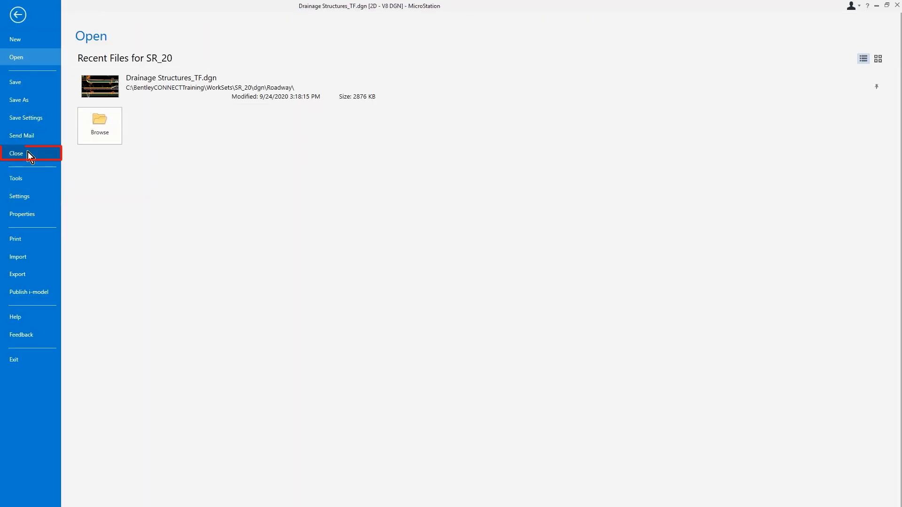
{"action": "left_click", "coordinate": [27, 153]}
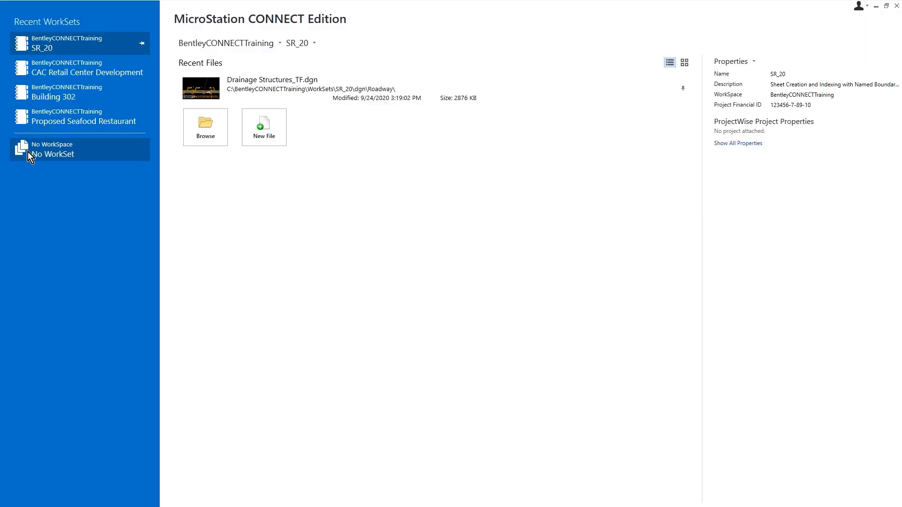
{"action": "left_click", "coordinate": [315, 44]}
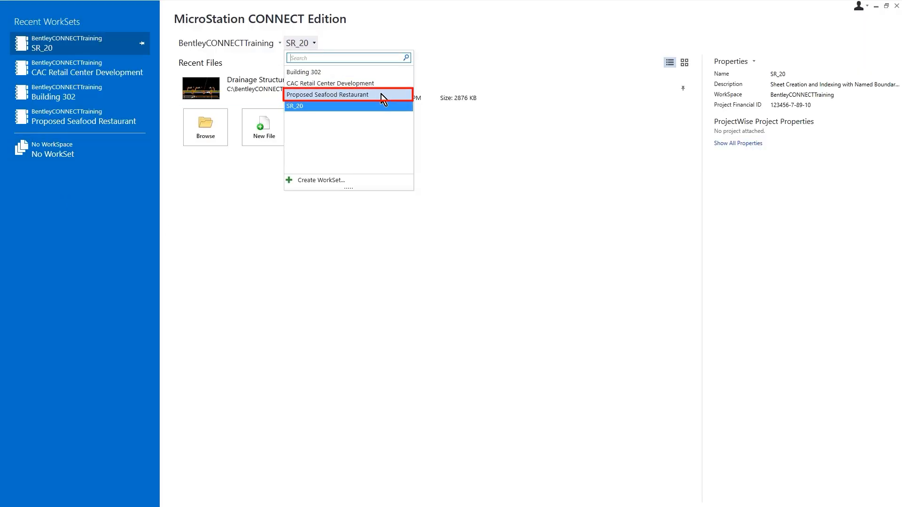
{"action": "left_click", "coordinate": [381, 94]}
{"action": "left_click", "coordinate": [382, 94]}
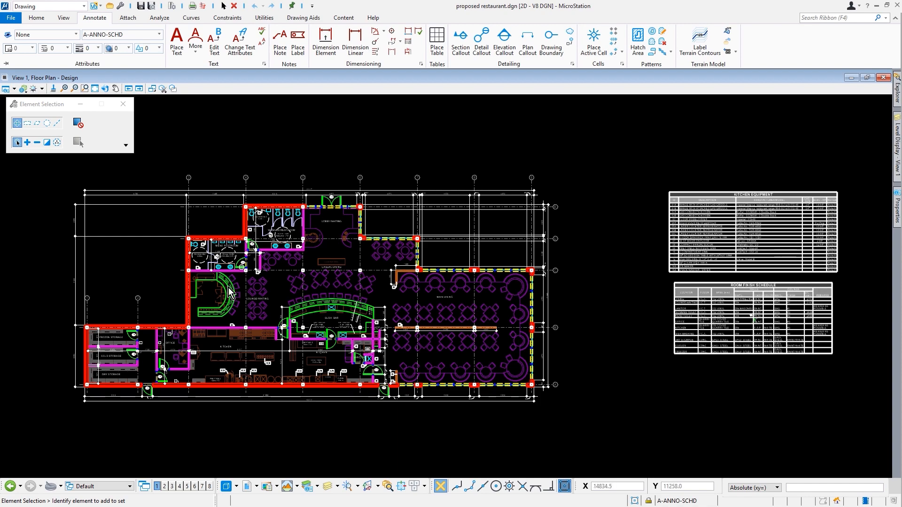
Step: Zoom in on the kitchen's cooking line along the top wall of the floor plan
{"action": "scroll", "coordinate": [216, 347], "scroll_direction": "up", "scroll_amount": 5}
{"action": "scroll", "coordinate": [308, 367], "scroll_direction": "up", "scroll_amount": 2}
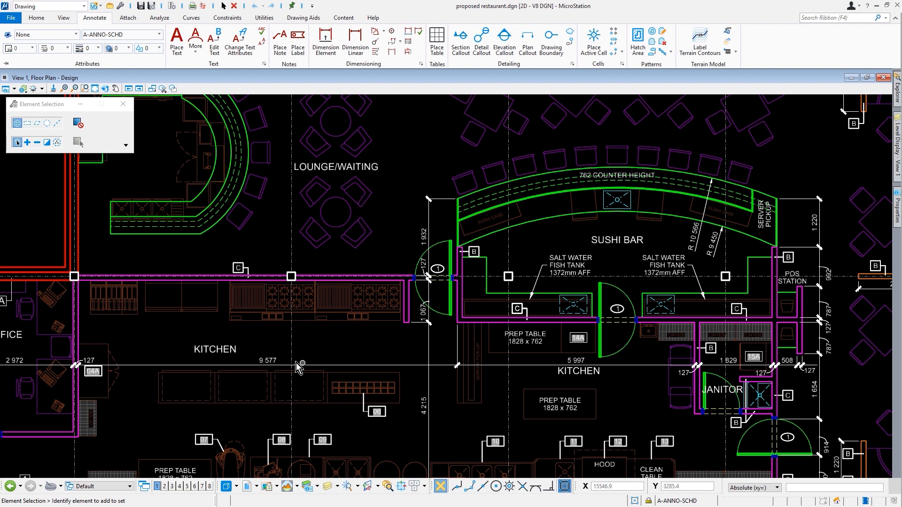
{"action": "scroll", "coordinate": [296, 363], "scroll_direction": "up", "scroll_amount": 4}
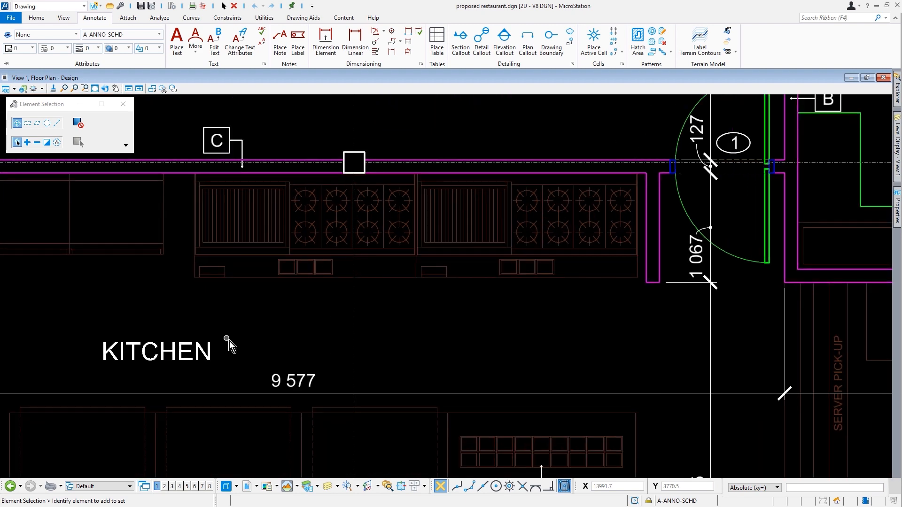
{"action": "left_click", "coordinate": [480, 280]}
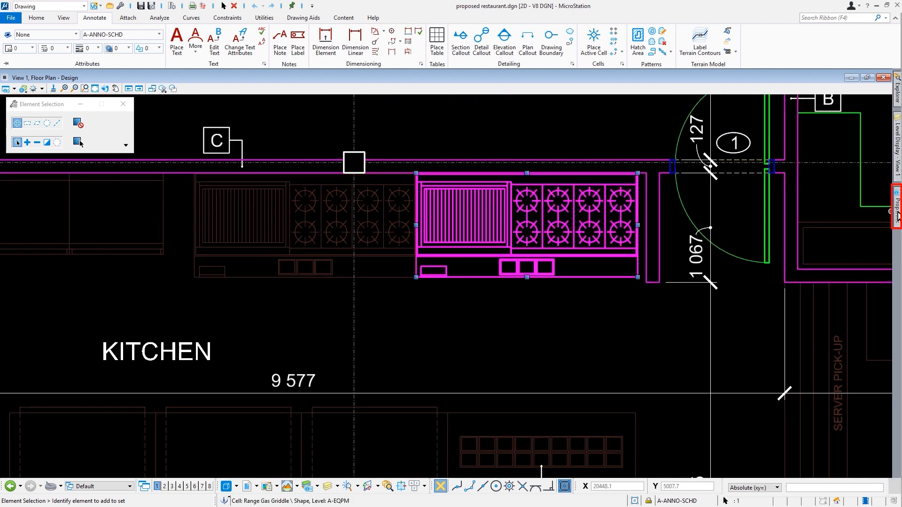
{"action": "mouse_move", "coordinate": [898, 216]}
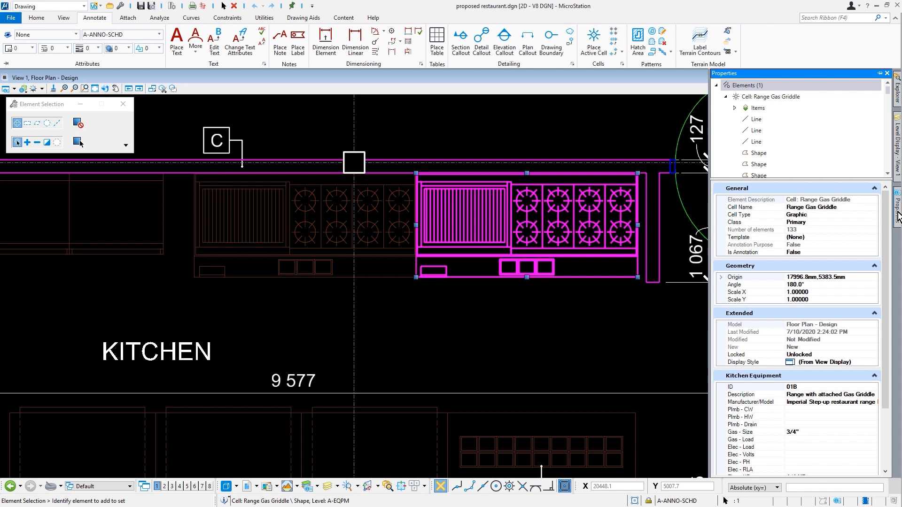
{"action": "scroll", "coordinate": [820, 255], "scroll_direction": "down", "scroll_amount": 3}
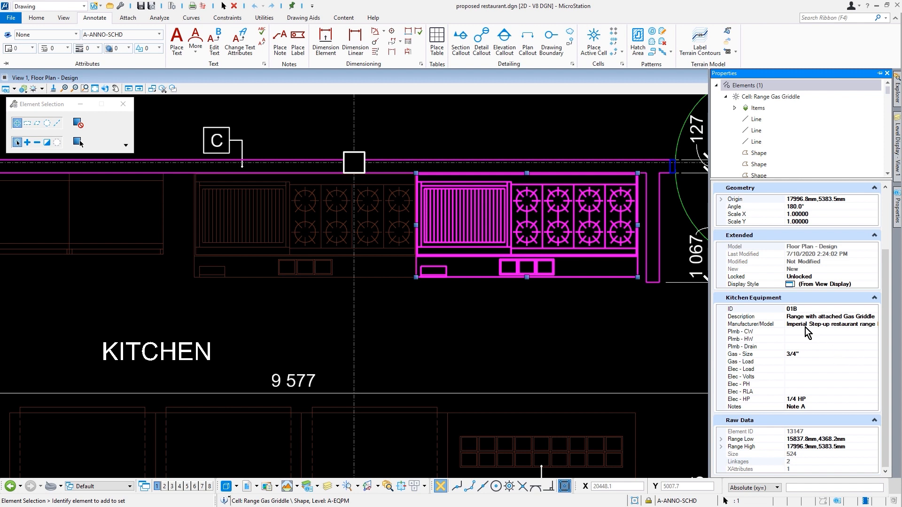
{"action": "left_click", "coordinate": [653, 328]}
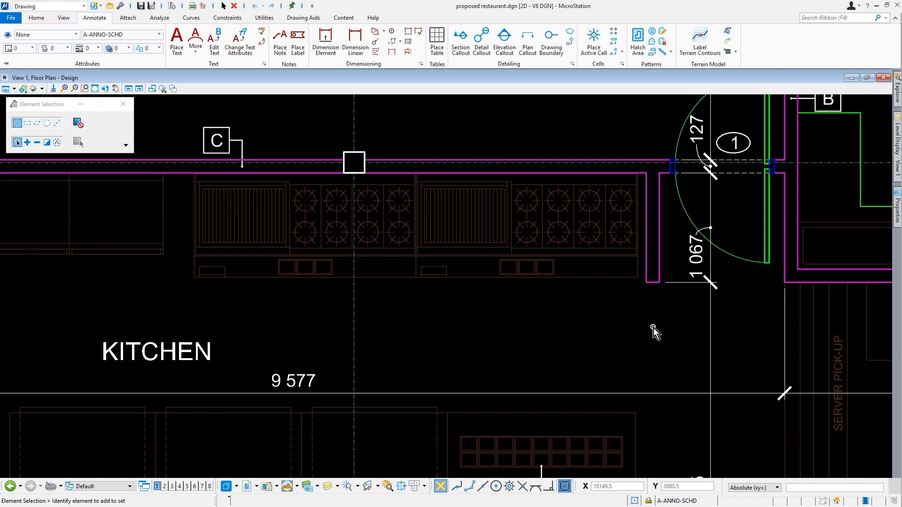
Step: Set equipment labels to the Eqmt ID Label cell and Equipment Label style, with leader and relative association
{"action": "left_click", "coordinate": [296, 47]}
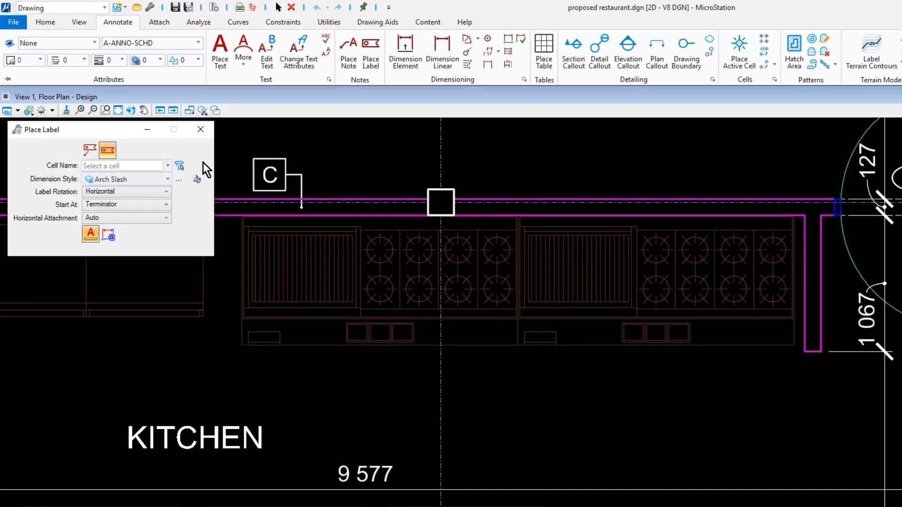
{"action": "left_click", "coordinate": [88, 148]}
{"action": "left_click", "coordinate": [167, 166]}
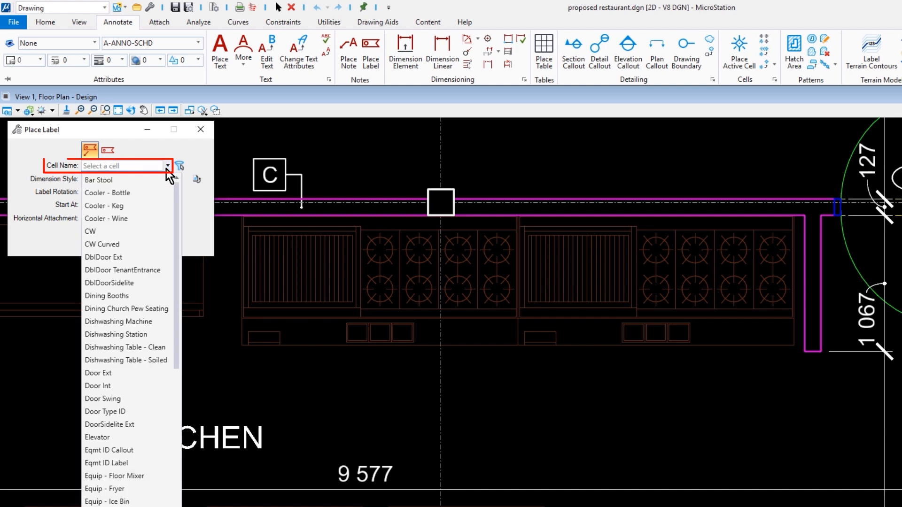
{"action": "left_click", "coordinate": [131, 463]}
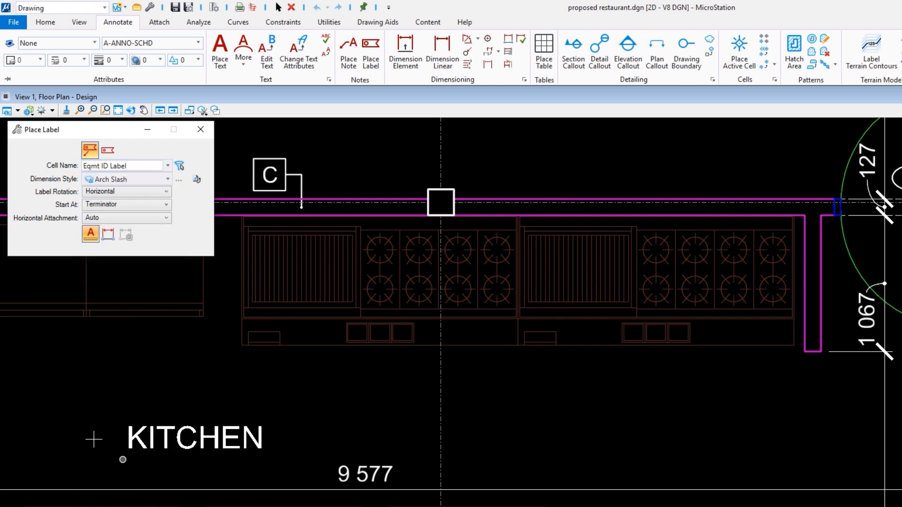
{"action": "left_click", "coordinate": [152, 181]}
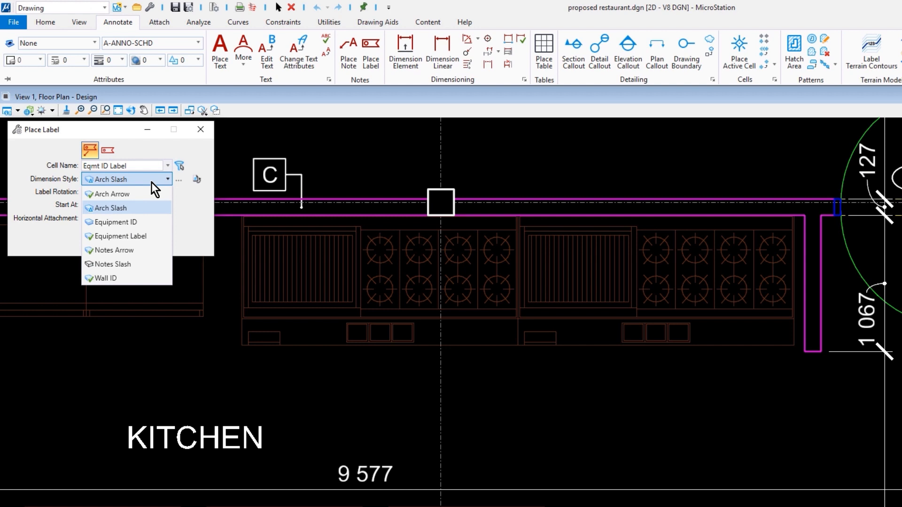
{"action": "left_click", "coordinate": [157, 238]}
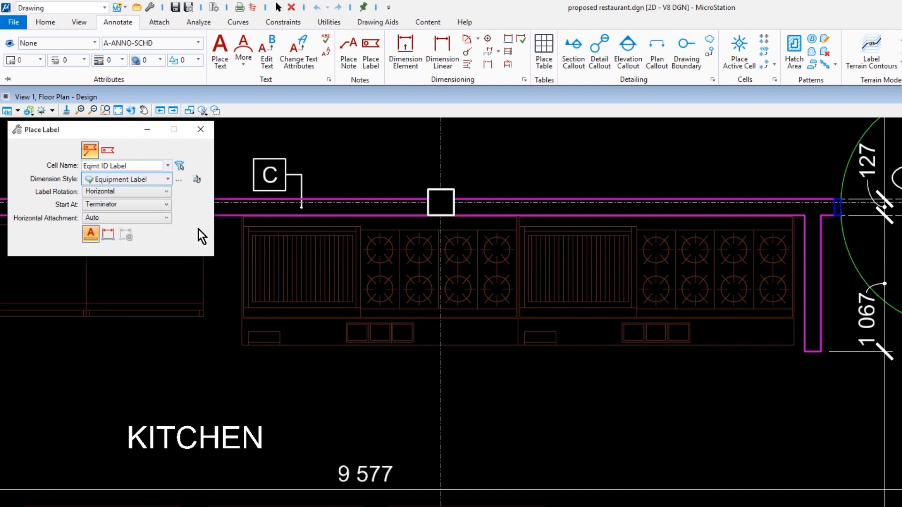
{"action": "left_click", "coordinate": [108, 235]}
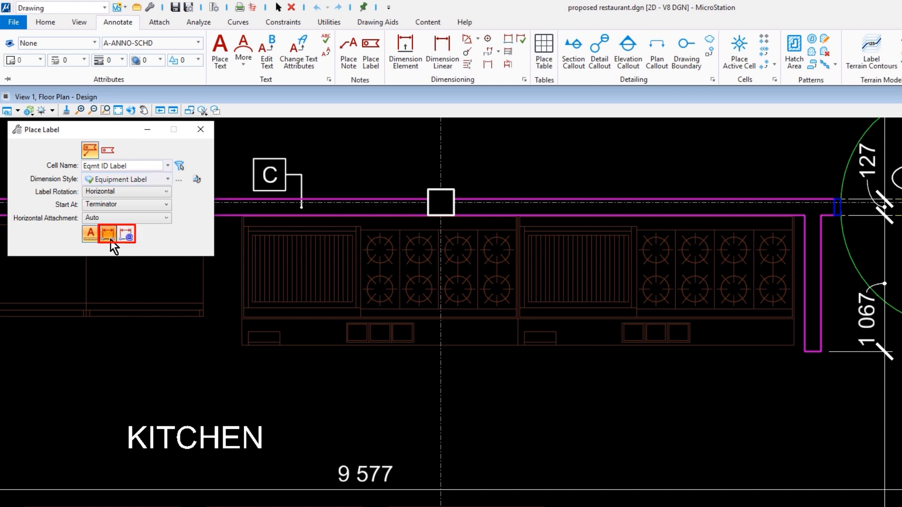
{"action": "left_click", "coordinate": [130, 240]}
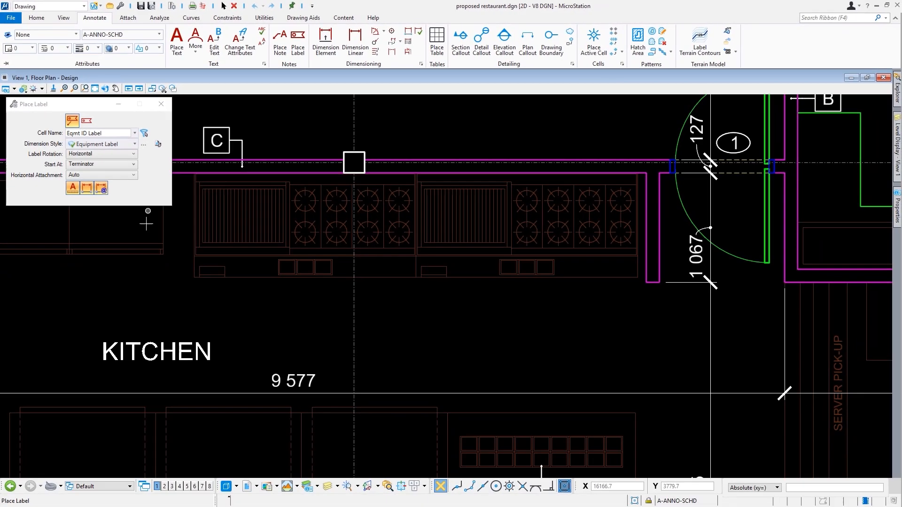
Step: Label the right range 01B and the left range 01A, each with a leader below
{"action": "left_click", "coordinate": [474, 256]}
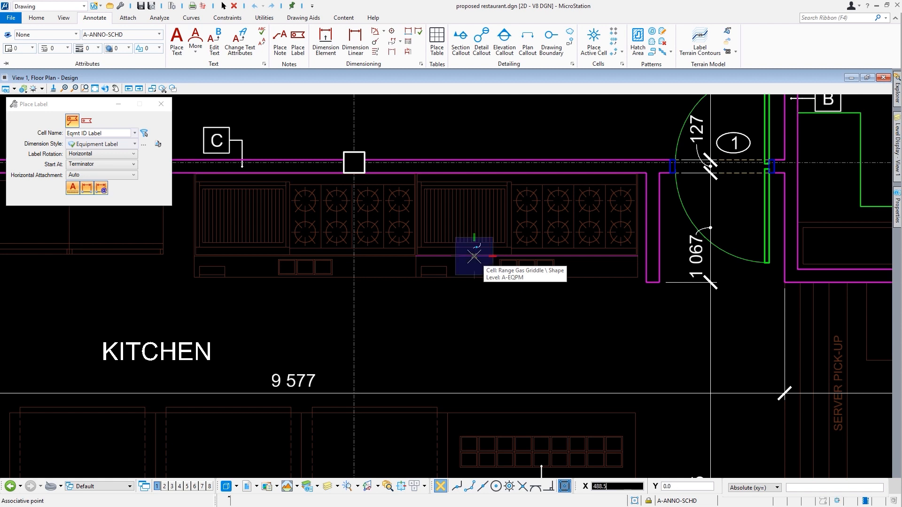
{"action": "left_click", "coordinate": [474, 306]}
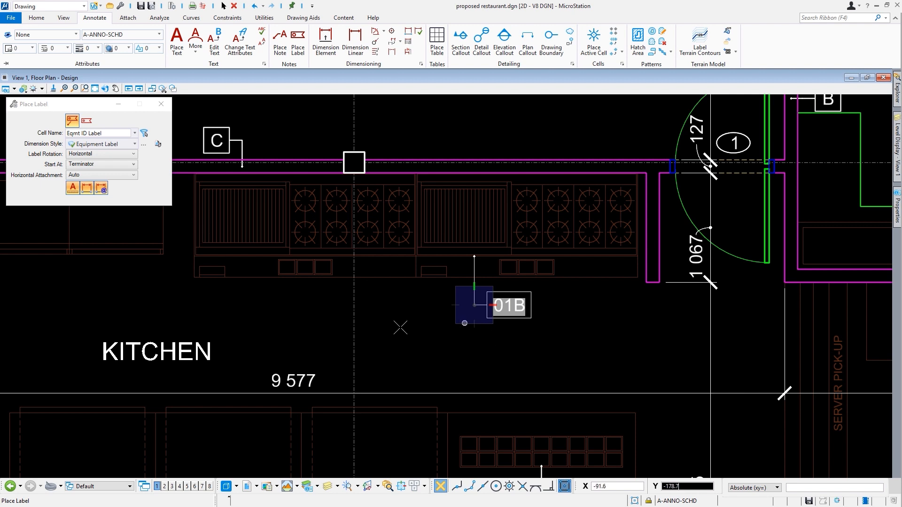
{"action": "left_click", "coordinate": [246, 261]}
{"action": "key", "text": "Return"}
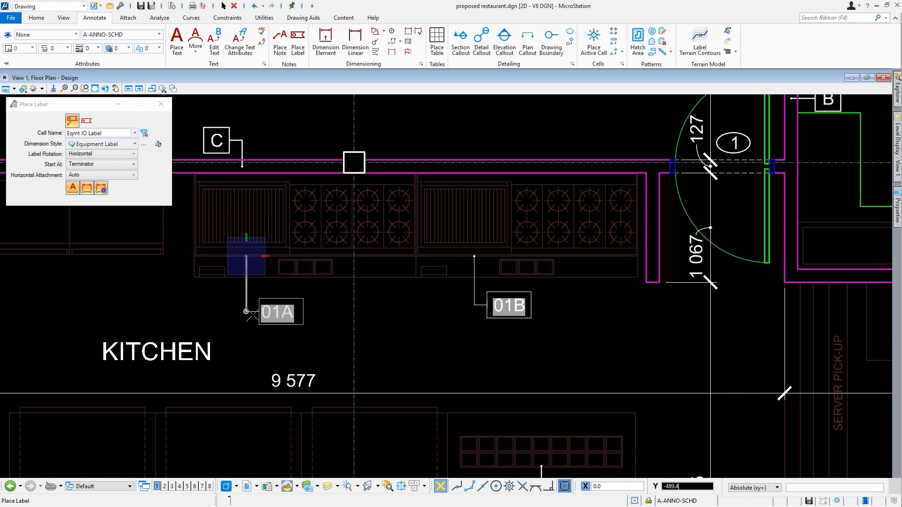
{"action": "left_click", "coordinate": [469, 305]}
{"action": "key", "text": "Escape"}
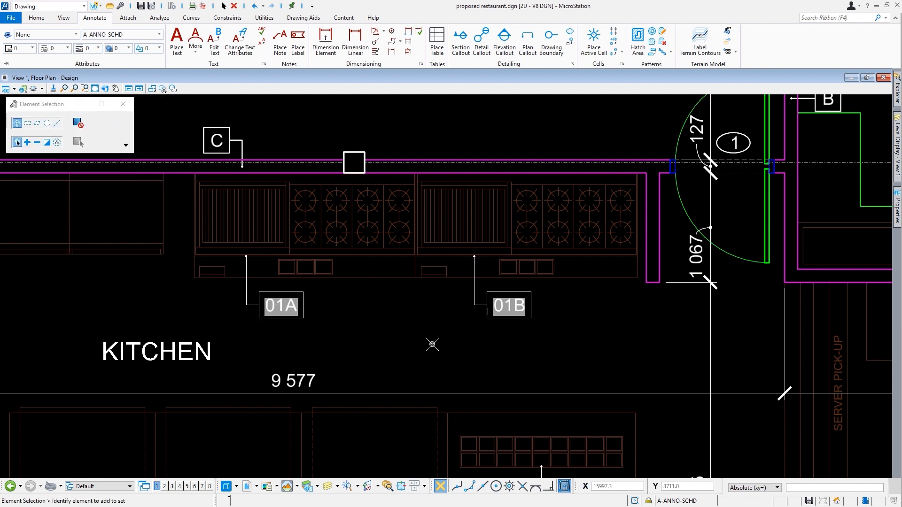
{"action": "left_click", "coordinate": [450, 275]}
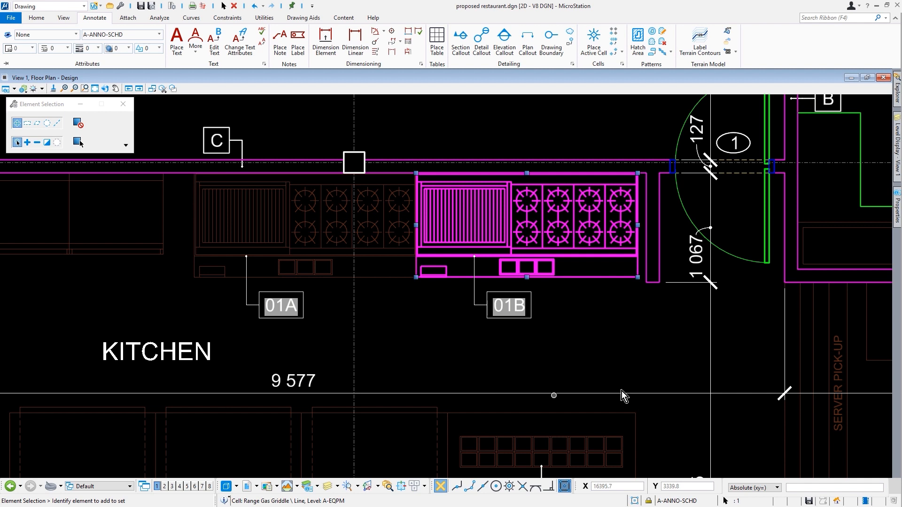
{"action": "left_click", "coordinate": [898, 217]}
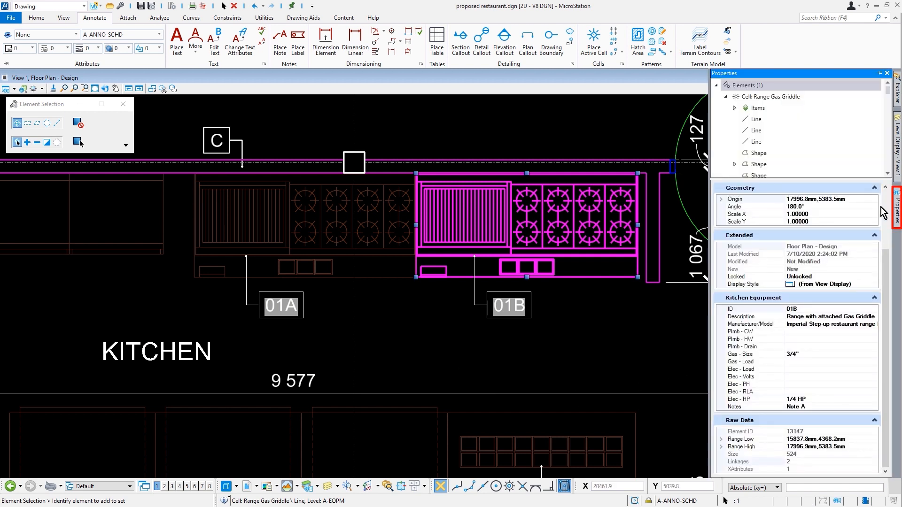
{"action": "left_click", "coordinate": [804, 310]}
{"action": "key", "text": "BackSpace"}
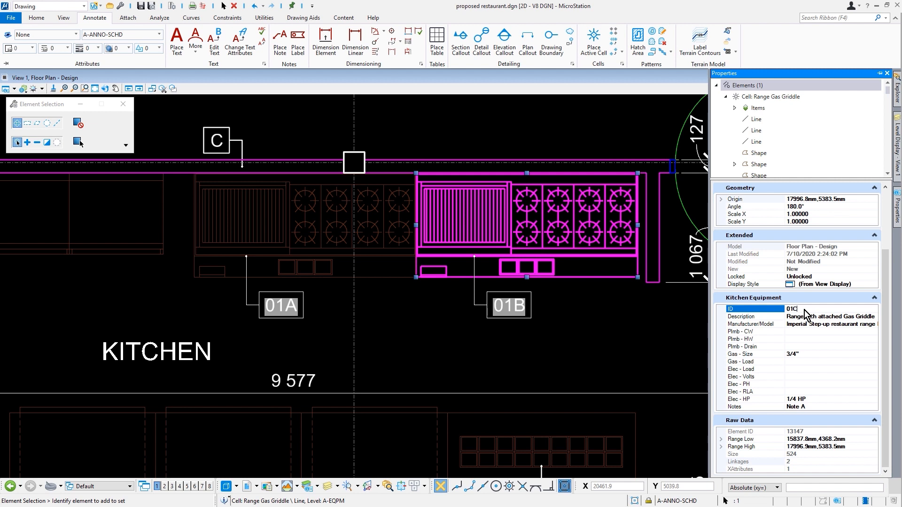
{"action": "key", "text": "Tab"}
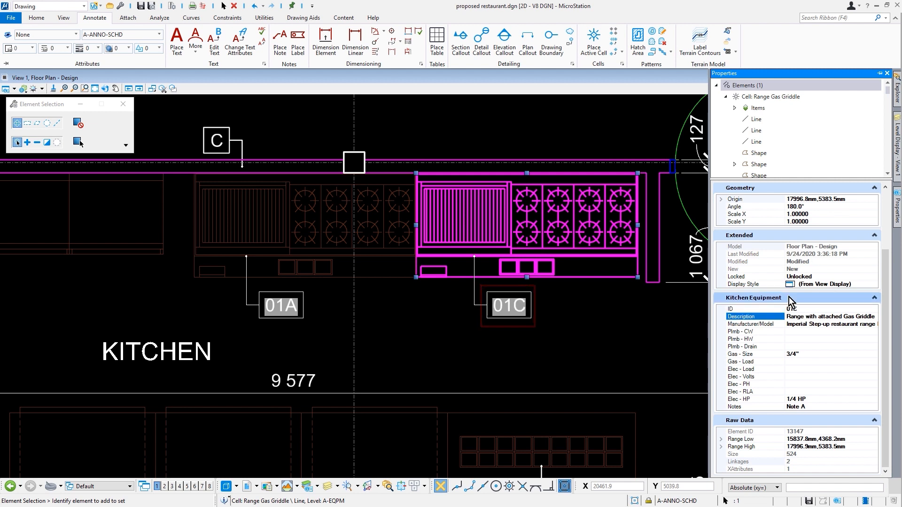
{"action": "left_click", "coordinate": [588, 318]}
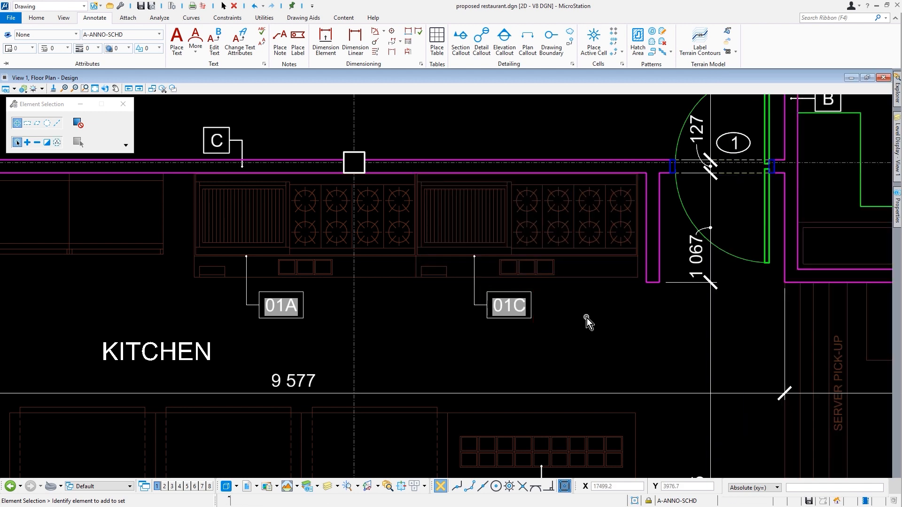
{"action": "left_click", "coordinate": [606, 280]}
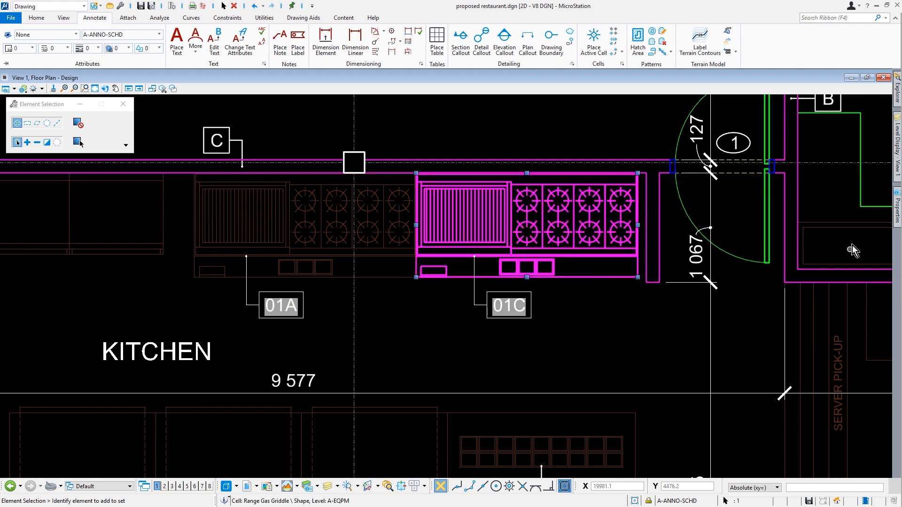
{"action": "mouse_move", "coordinate": [898, 206]}
{"action": "left_click", "coordinate": [815, 311]}
{"action": "key", "text": "BackSpace"}
{"action": "key", "text": "Return"}
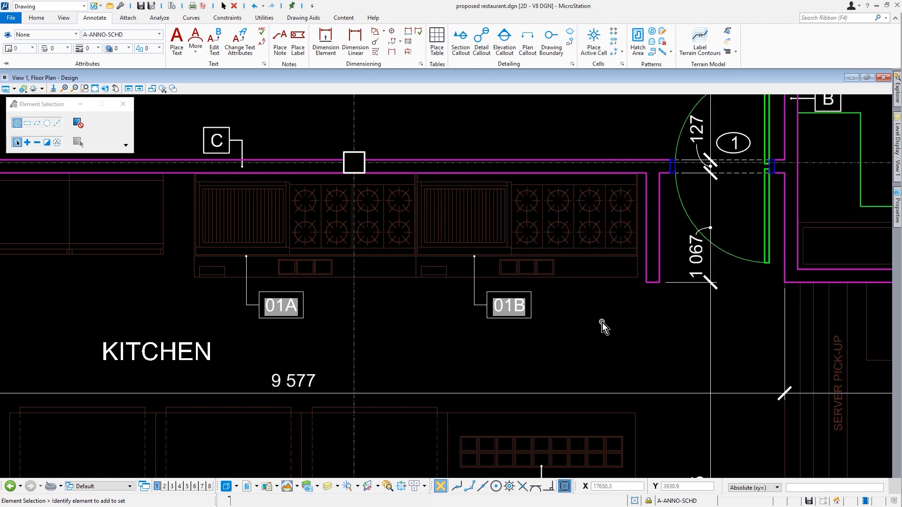
{"action": "scroll", "coordinate": [603, 323], "scroll_direction": "down", "scroll_amount": 2}
{"action": "middle_click_drag", "start_coordinate": [603, 323], "coordinate": [715, 226]}
Step: Place leader labels 02B and 02A on the two counters and 03 on the fryer, aligned in a row
{"action": "left_click", "coordinate": [298, 42]}
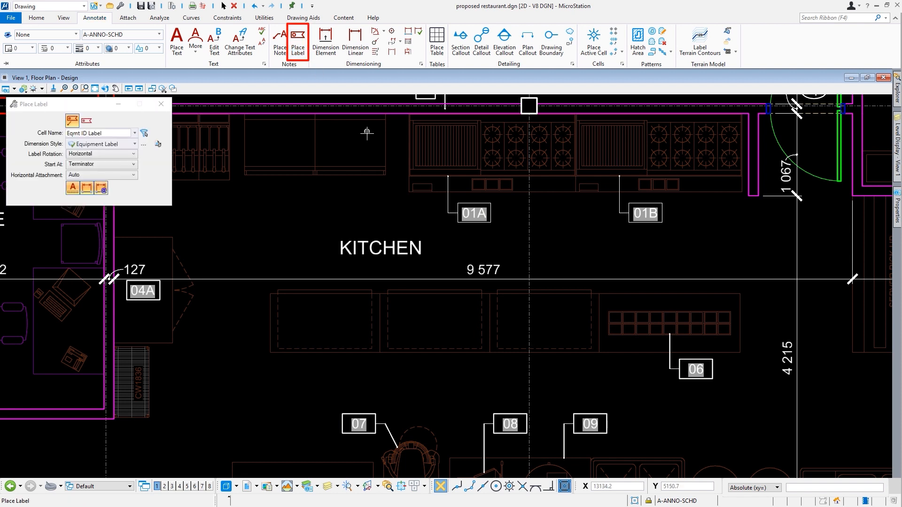
{"action": "left_click", "coordinate": [350, 170]}
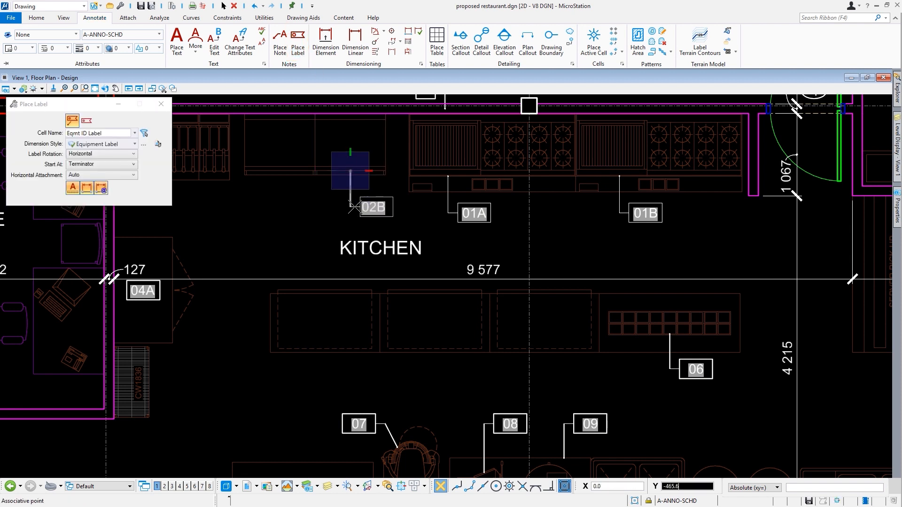
{"action": "left_click", "coordinate": [394, 214]}
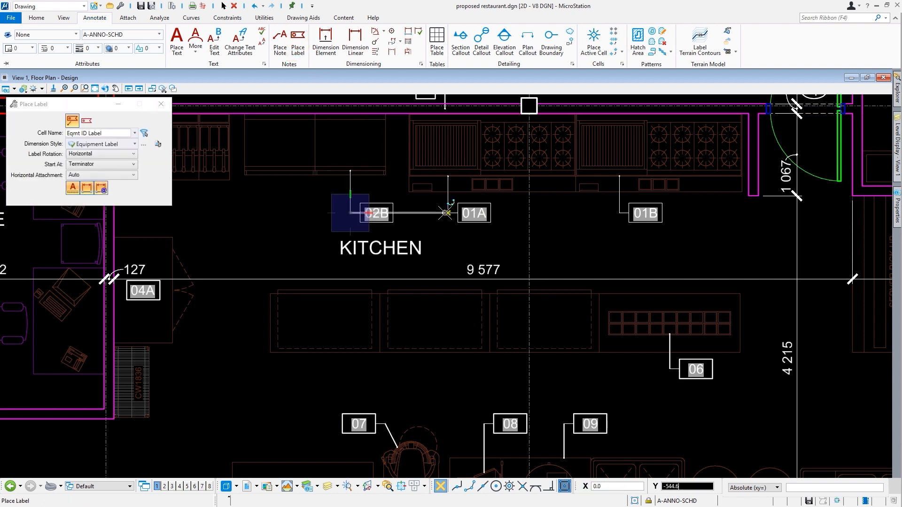
{"action": "left_click", "coordinate": [280, 167]}
{"action": "left_click", "coordinate": [324, 214]}
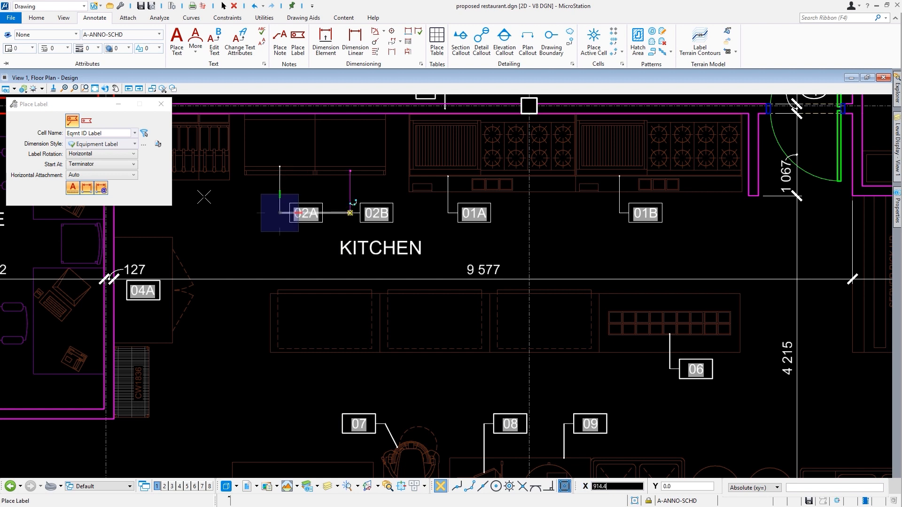
{"action": "left_click", "coordinate": [191, 171]}
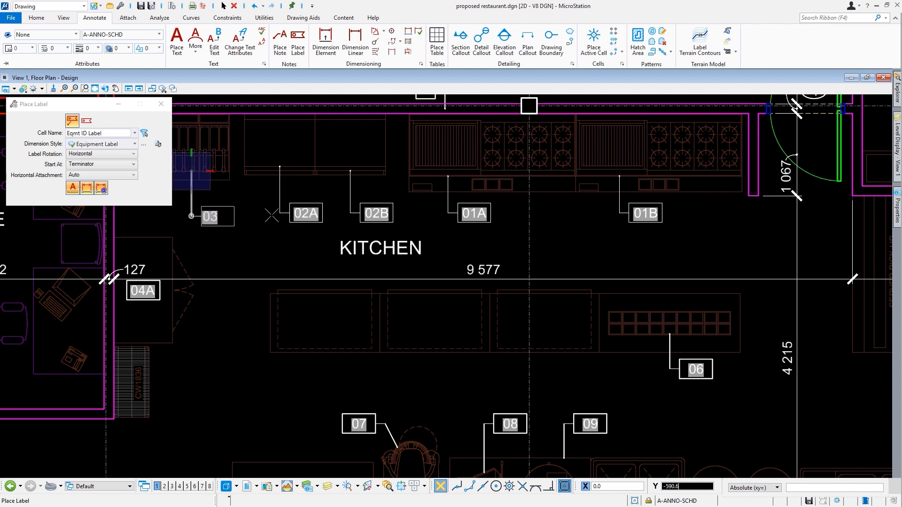
{"action": "left_click", "coordinate": [279, 213]}
{"action": "key", "text": "Escape"}
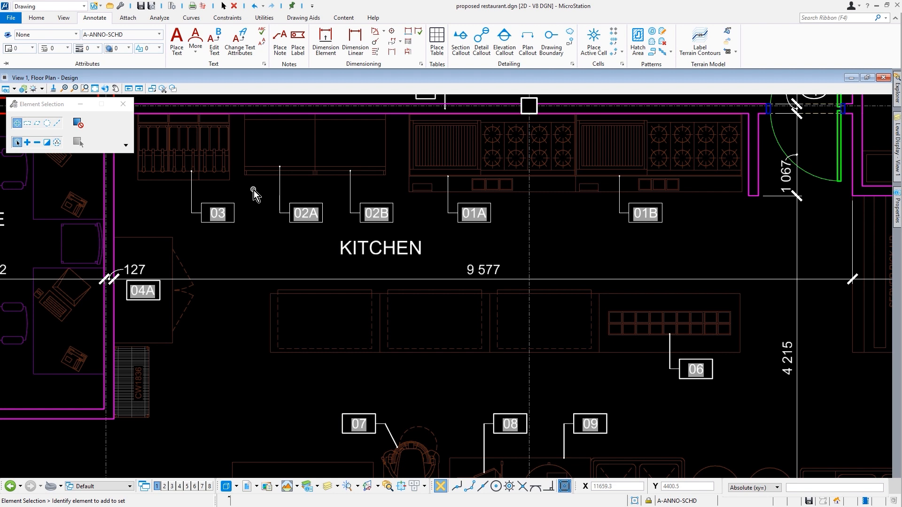
Step: Switch Place Label to the other placement mode using the Eqmt ID Callout cell
{"action": "left_click", "coordinate": [298, 48]}
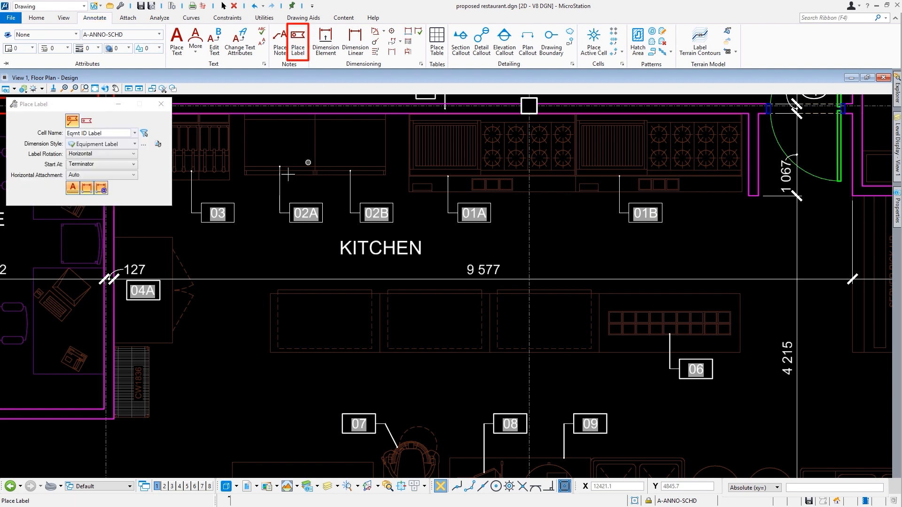
{"action": "left_click", "coordinate": [86, 122]}
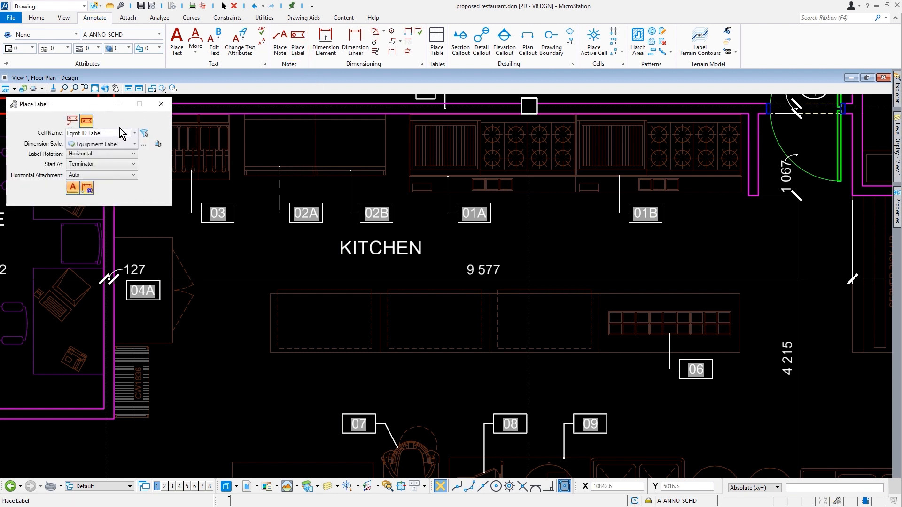
{"action": "left_click", "coordinate": [135, 133]}
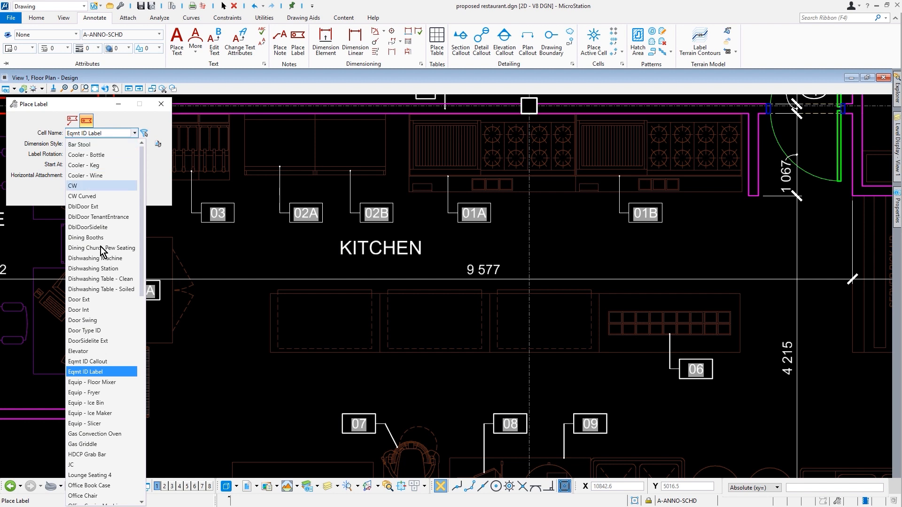
{"action": "left_click", "coordinate": [114, 365]}
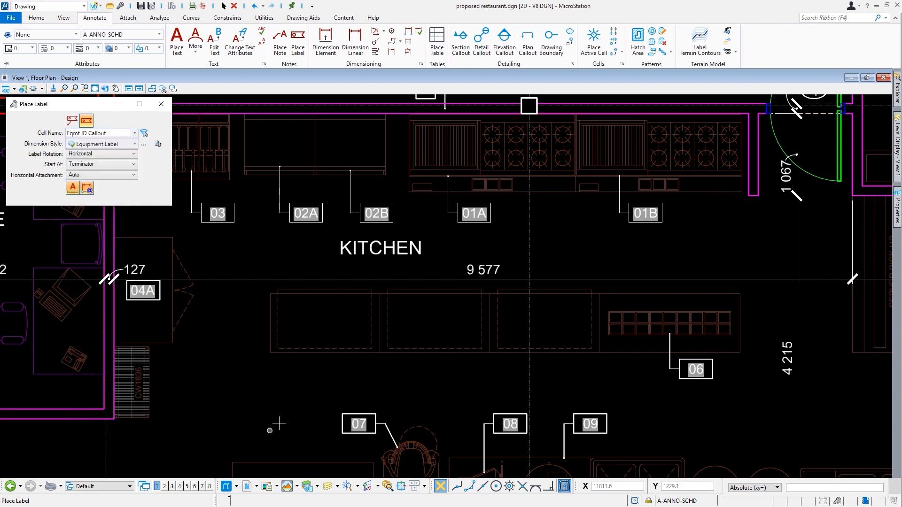
Step: Snap to each counter's centre and place labels 05A, 05B and 05C without leaders
{"action": "left_click", "coordinate": [496, 486]}
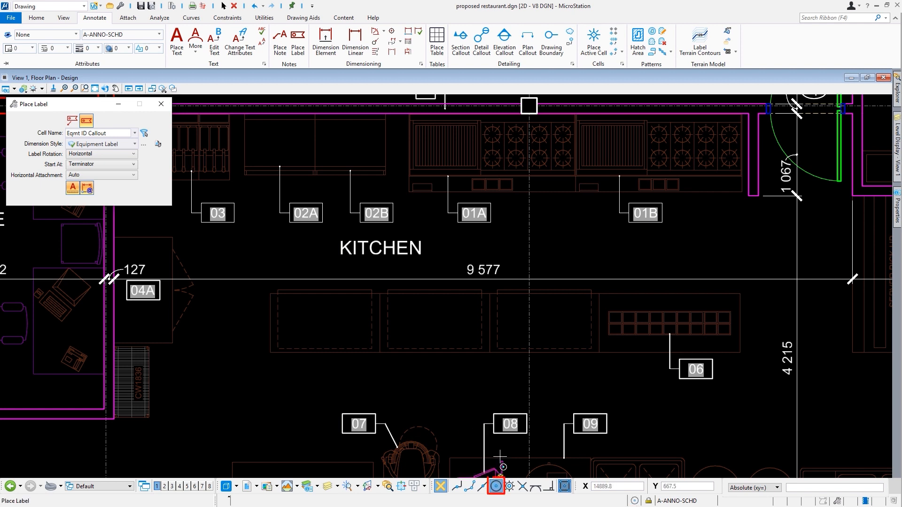
{"action": "left_click", "coordinate": [333, 355]}
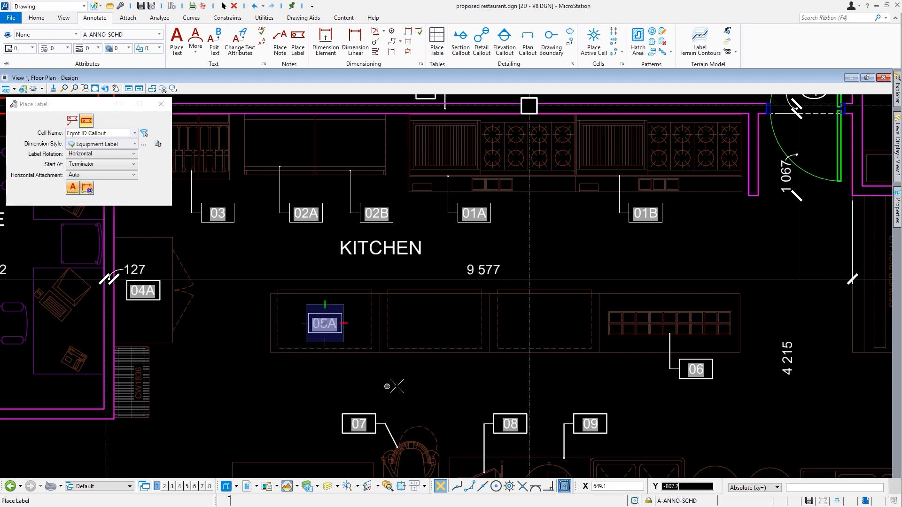
{"action": "left_click", "coordinate": [431, 353]}
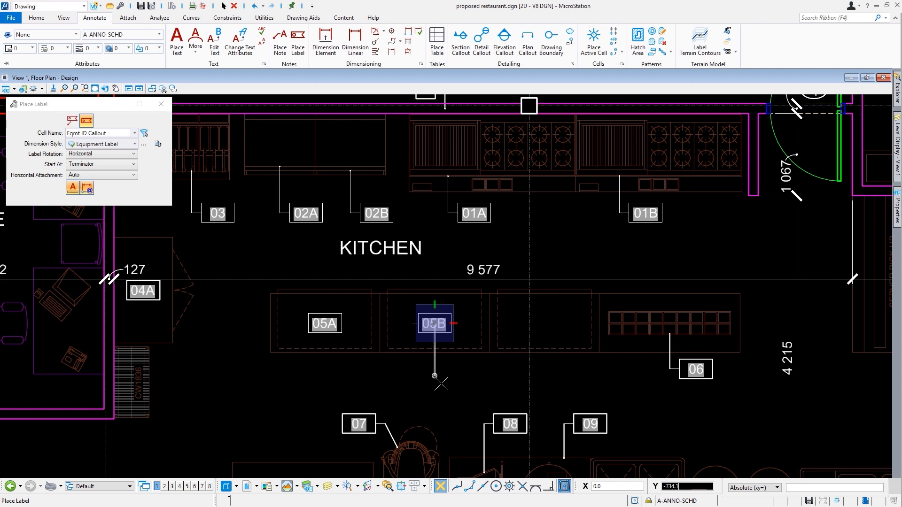
{"action": "left_click", "coordinate": [545, 350]}
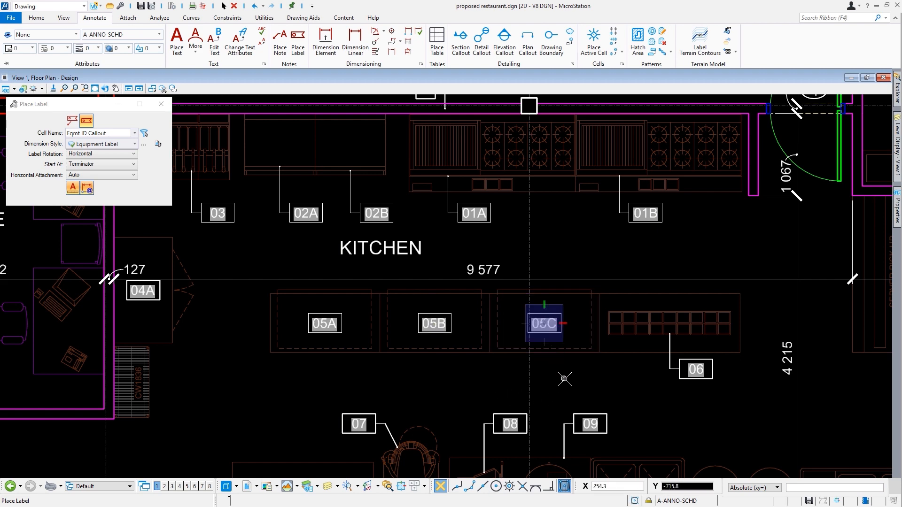
{"action": "scroll", "coordinate": [420, 305], "scroll_direction": "up", "scroll_amount": 2}
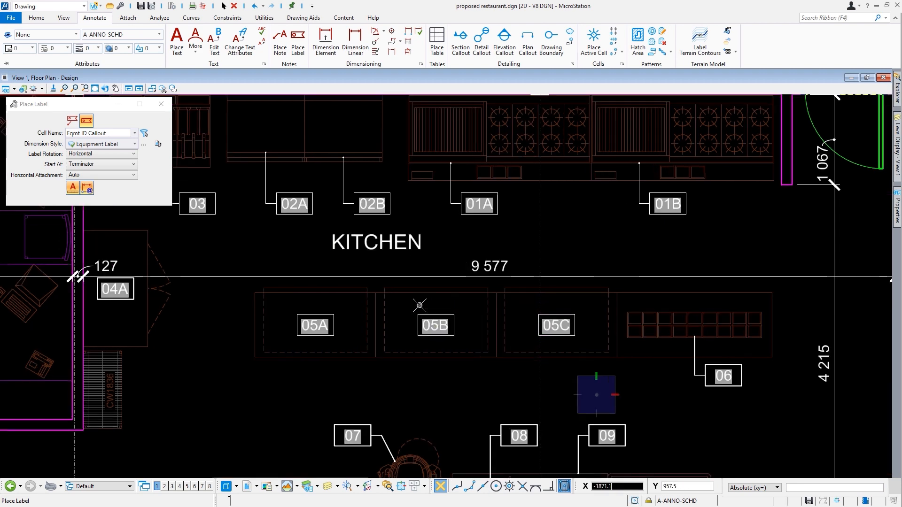
{"action": "scroll", "coordinate": [420, 306], "scroll_direction": "down", "scroll_amount": 2}
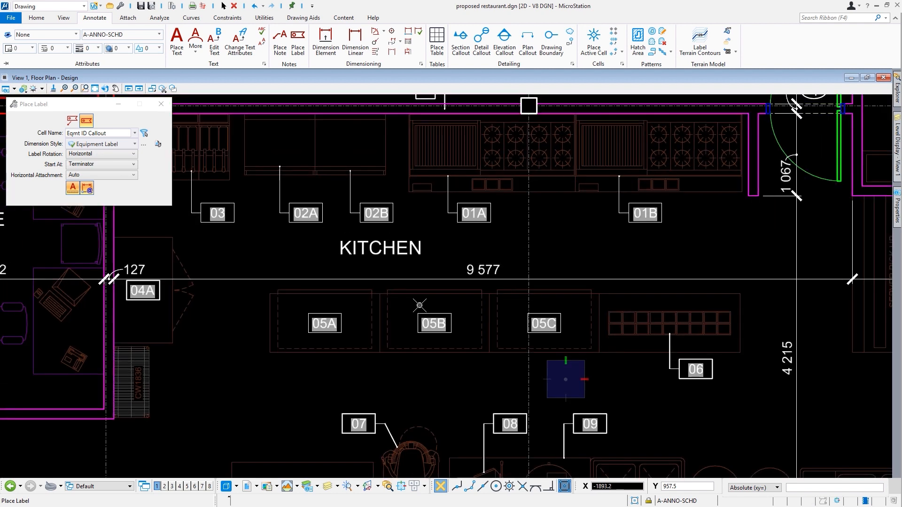
{"action": "key", "text": "Escape"}
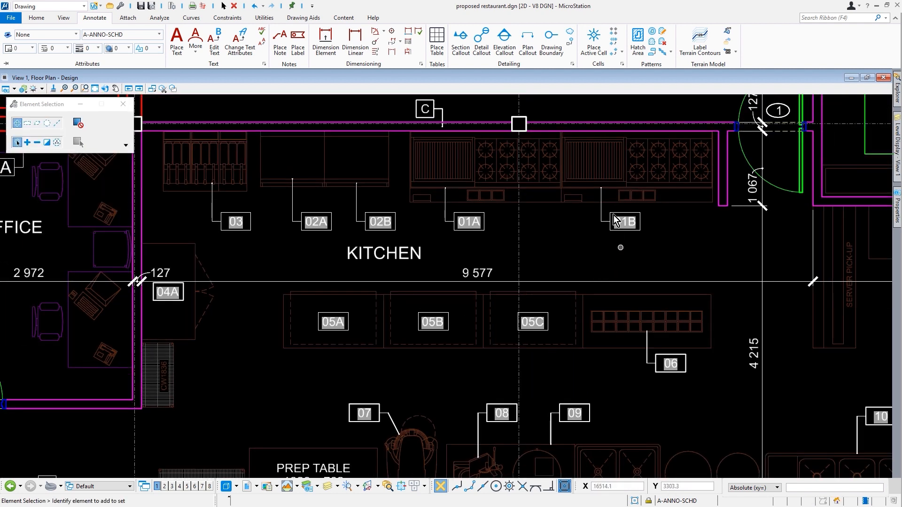
Step: Change the Utilities Drawing Scale to 1:25, then return it to 1:50
{"action": "left_click", "coordinate": [271, 21]}
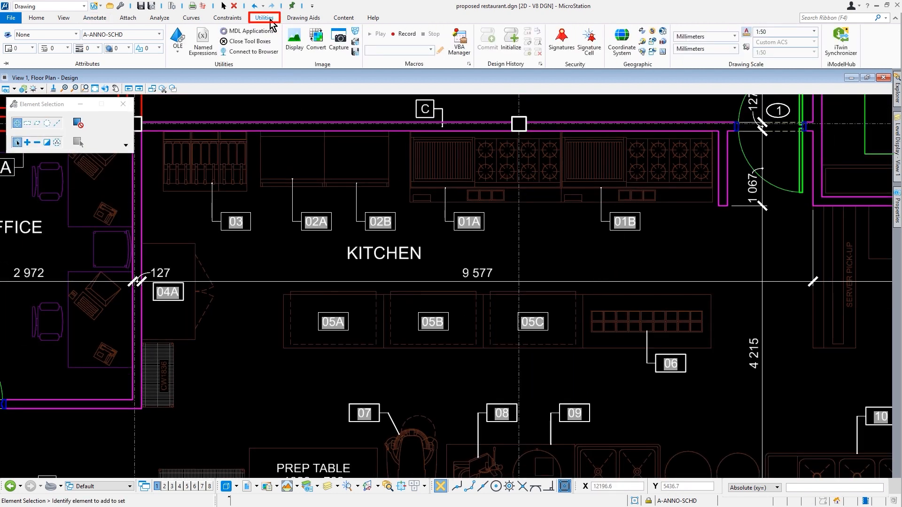
{"action": "left_click", "coordinate": [802, 36]}
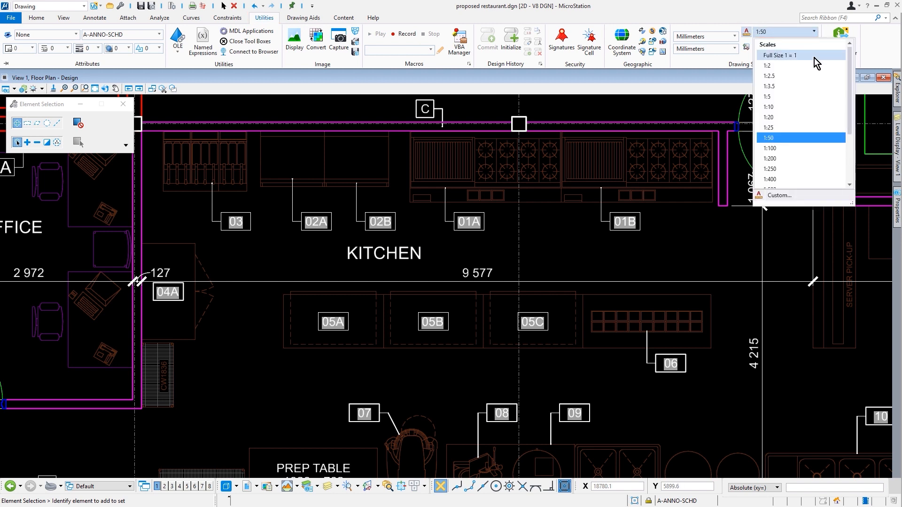
{"action": "left_click", "coordinate": [788, 128]}
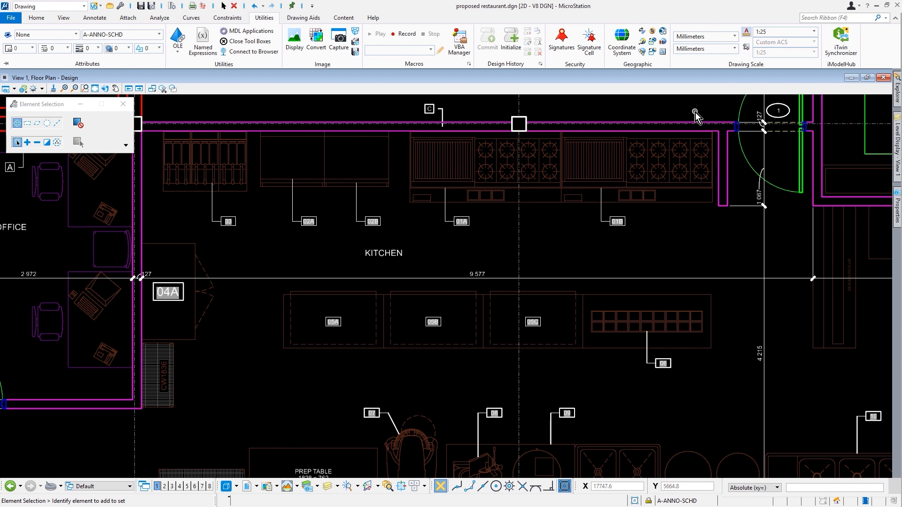
{"action": "left_click", "coordinate": [798, 33]}
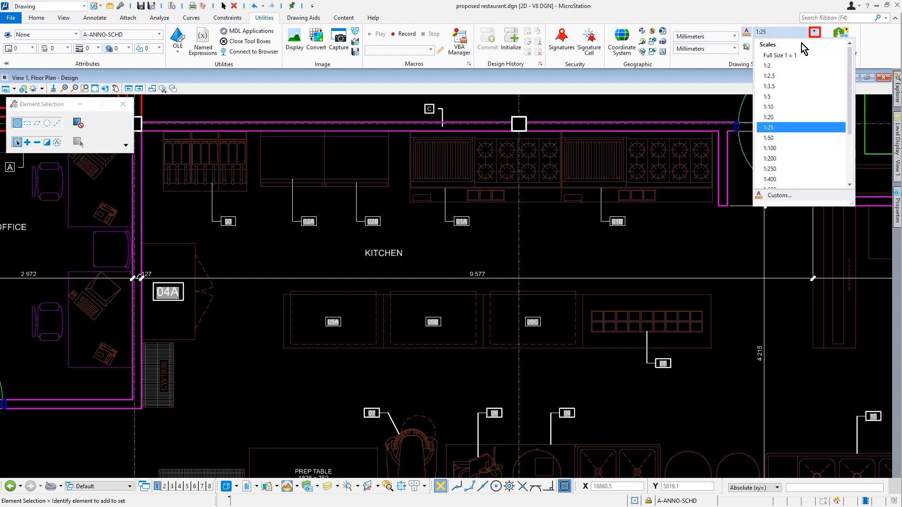
{"action": "left_click", "coordinate": [793, 138]}
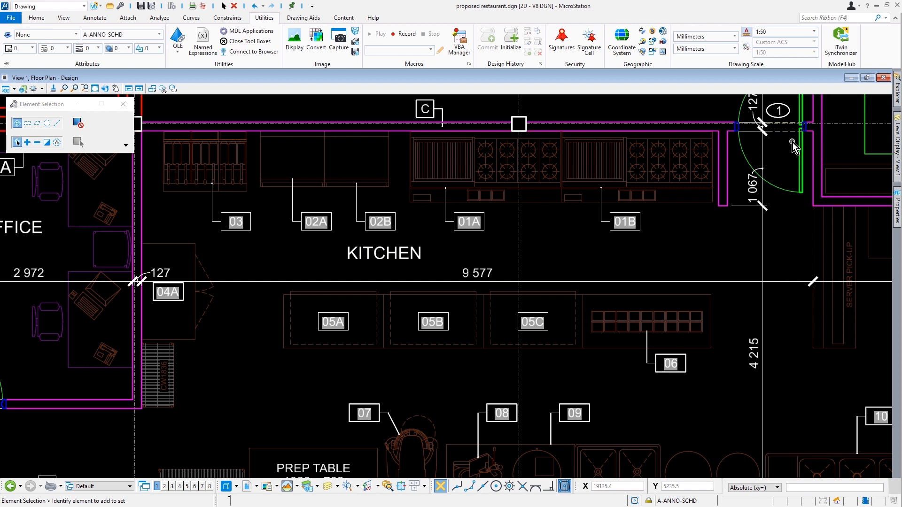
Step: Fit the floor plan in view, then pan and zoom to the schedule tables
{"action": "left_click", "coordinate": [95, 90]}
{"action": "left_click", "coordinate": [233, 129]}
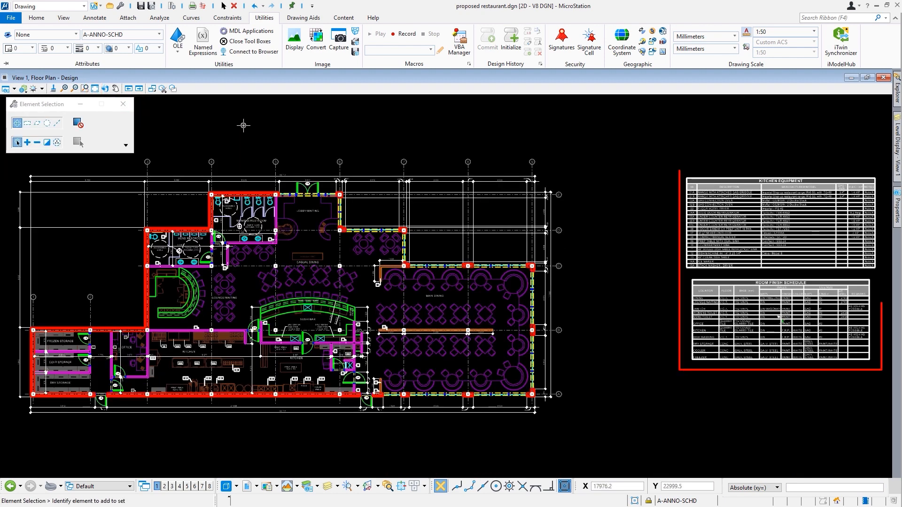
{"action": "mouse_move", "coordinate": [889, 234]}
{"action": "middle_mouse_down"}
{"action": "mouse_move", "coordinate": [708, 246]}
{"action": "mouse_move", "coordinate": [594, 201]}
{"action": "mouse_move", "coordinate": [579, 204]}
{"action": "mouse_move", "coordinate": [605, 205]}
{"action": "middle_mouse_up"}
{"action": "scroll", "coordinate": [594, 201], "scroll_direction": "up", "scroll_amount": 3}
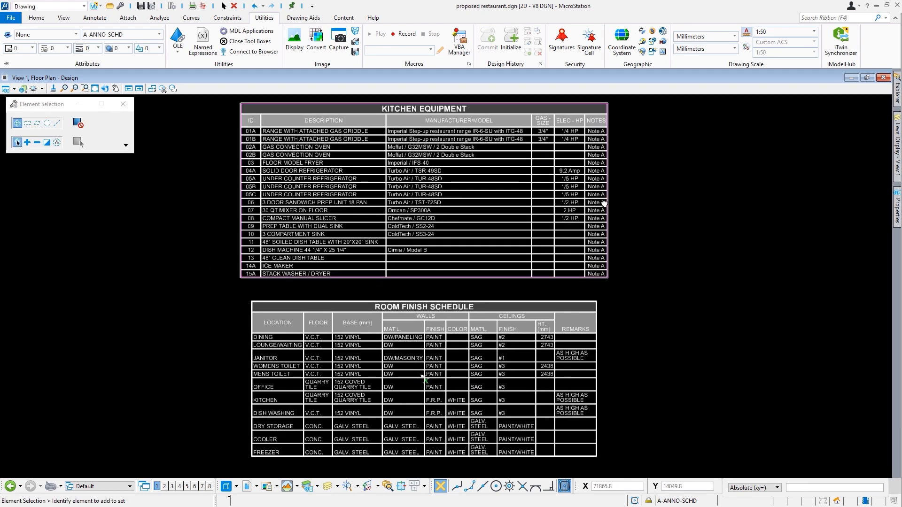
Step: Test the tables at 1:25 annotation scale, then restore it to 1:50
{"action": "left_click", "coordinate": [799, 33]}
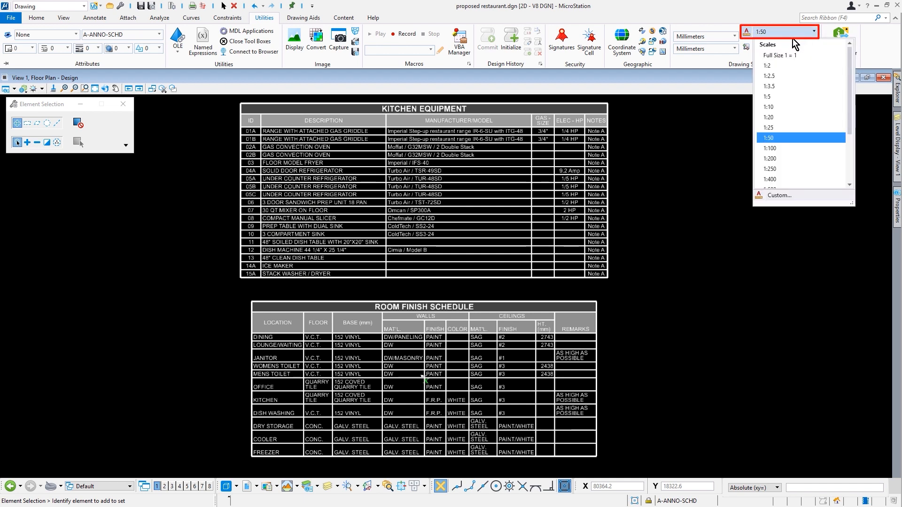
{"action": "left_click", "coordinate": [780, 125]}
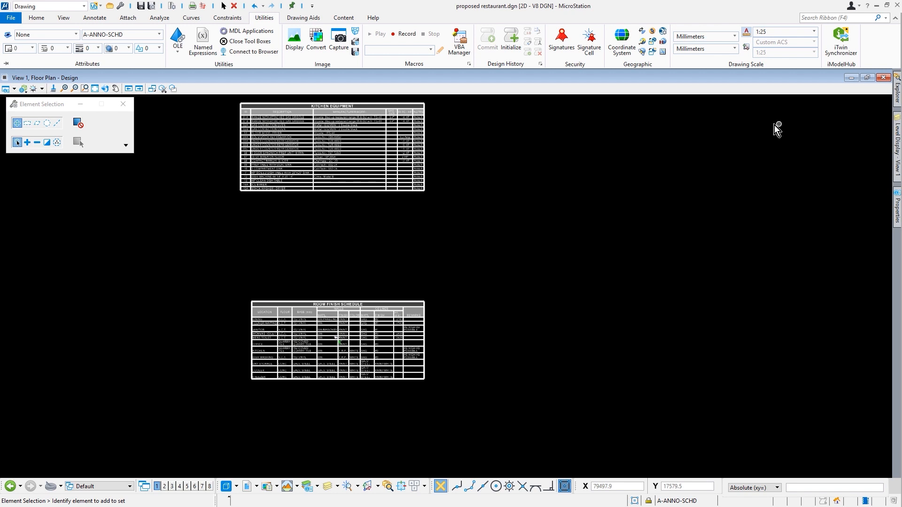
{"action": "left_click", "coordinate": [776, 31]}
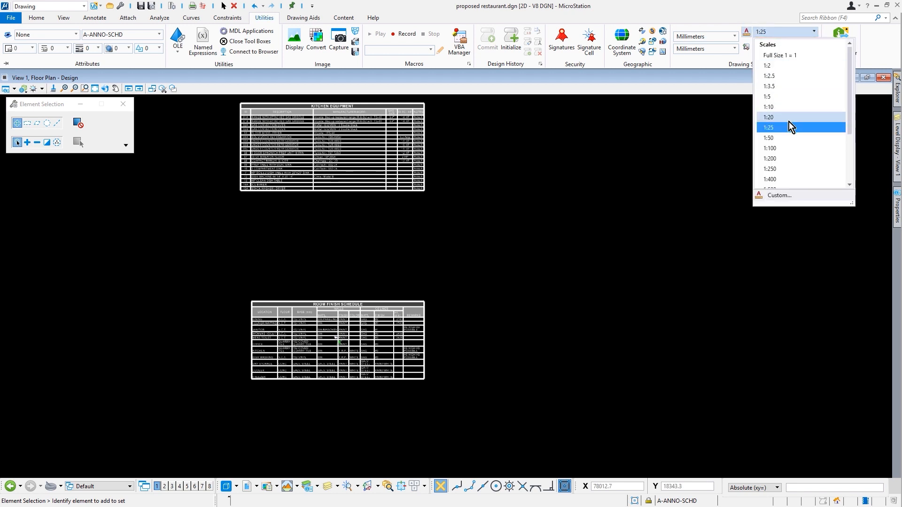
{"action": "left_click", "coordinate": [797, 138]}
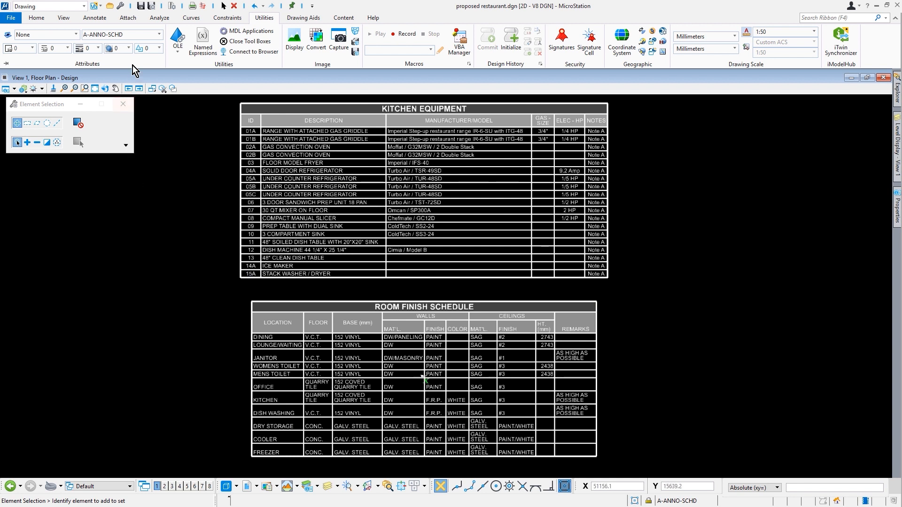
Step: Place a table from the KITCHEN EQUIPMENT report right of the existing schedule, then select it
{"action": "left_click", "coordinate": [96, 17]}
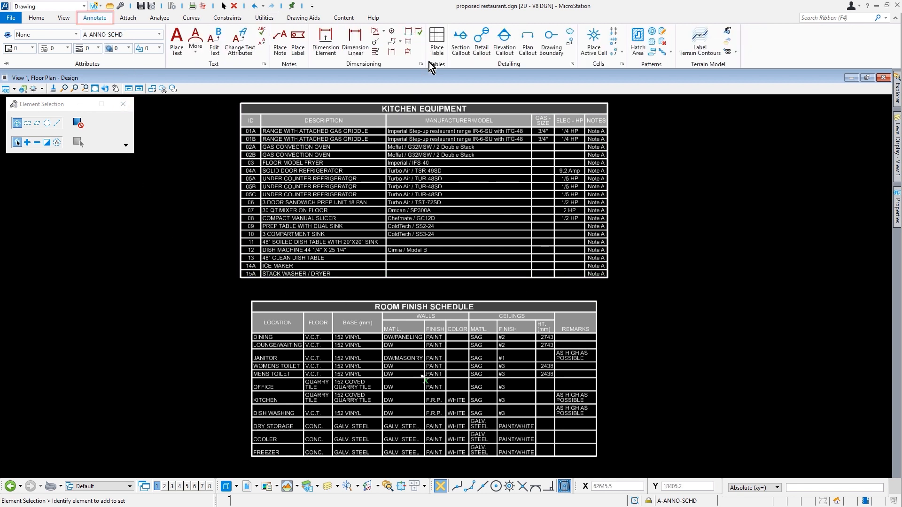
{"action": "left_click", "coordinate": [433, 44]}
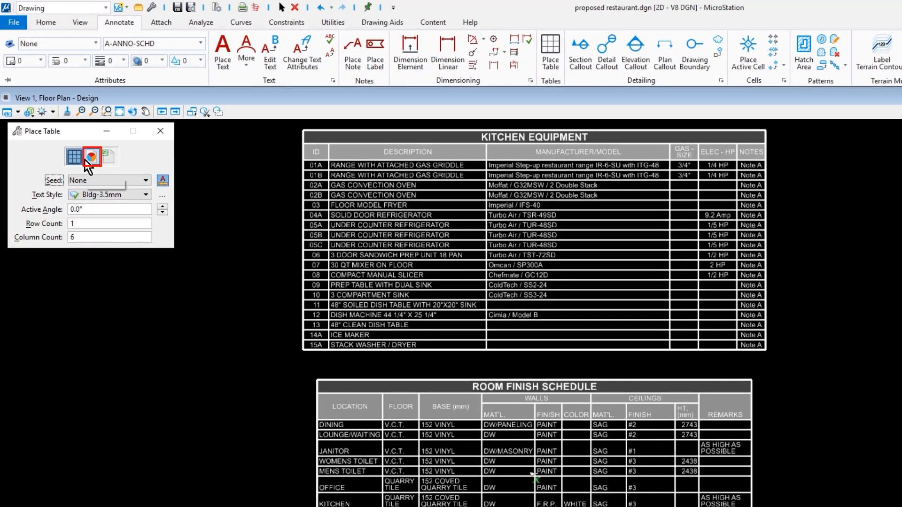
{"action": "left_click", "coordinate": [85, 159]}
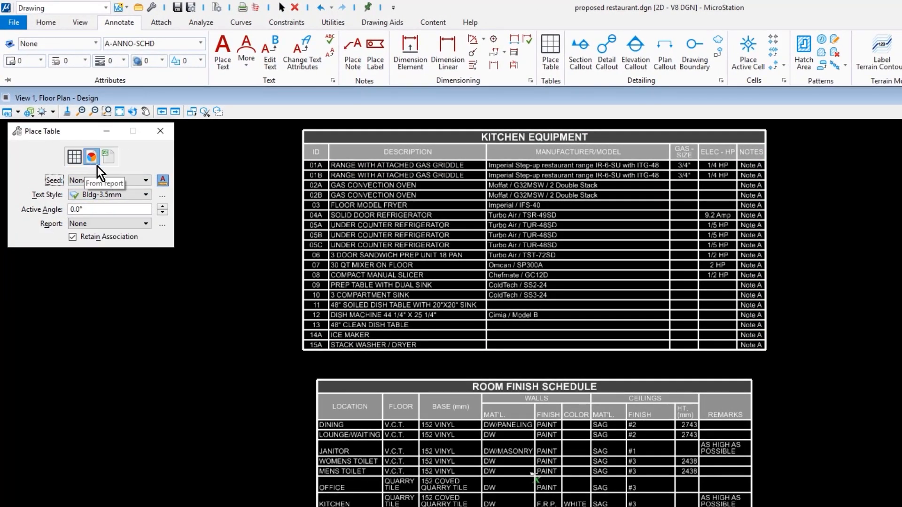
{"action": "left_click", "coordinate": [140, 226]}
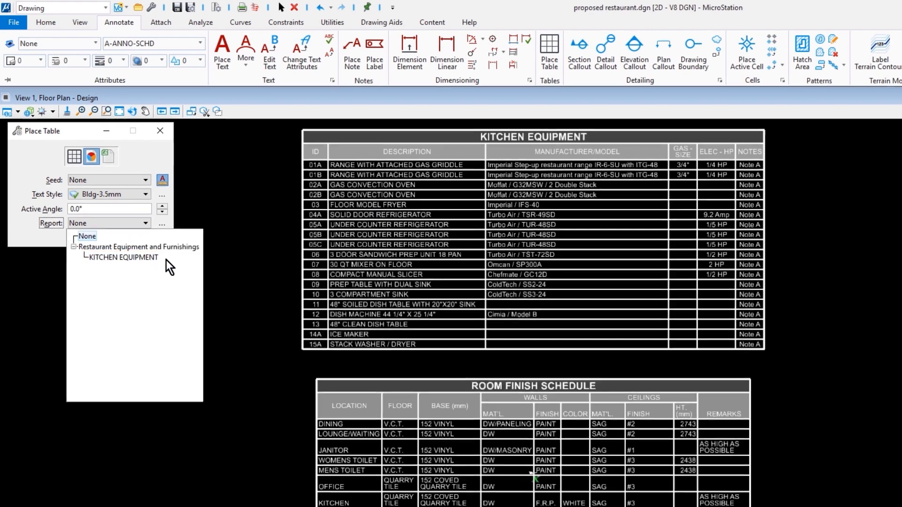
{"action": "left_click", "coordinate": [166, 260]}
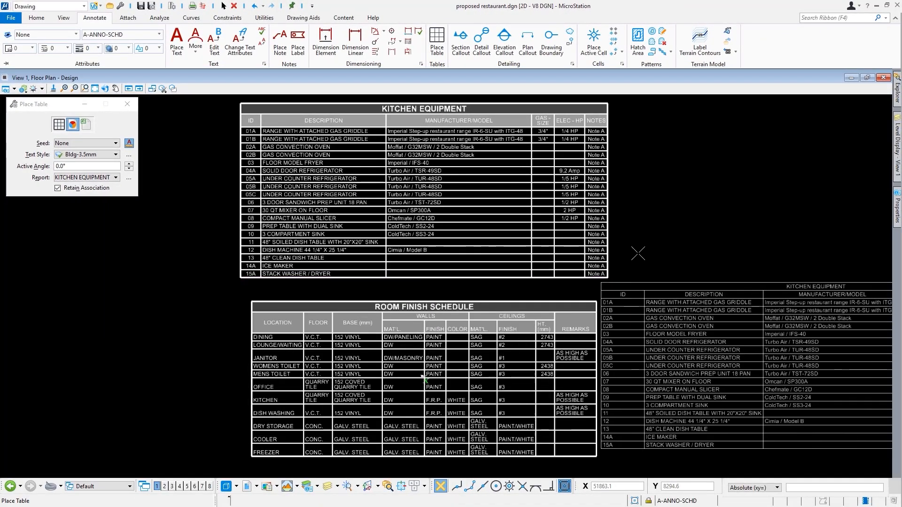
{"action": "left_click", "coordinate": [650, 108]}
{"action": "mouse_move", "coordinate": [829, 297]}
{"action": "middle_mouse_down"}
{"action": "mouse_move", "coordinate": [792, 319]}
{"action": "mouse_move", "coordinate": [606, 365]}
{"action": "mouse_move", "coordinate": [622, 364]}
{"action": "middle_mouse_up"}
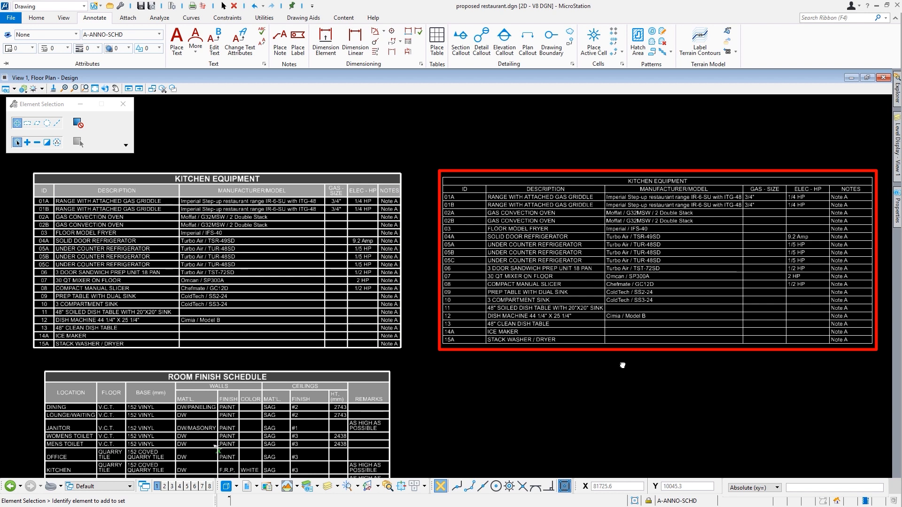
{"action": "left_click", "coordinate": [566, 345]}
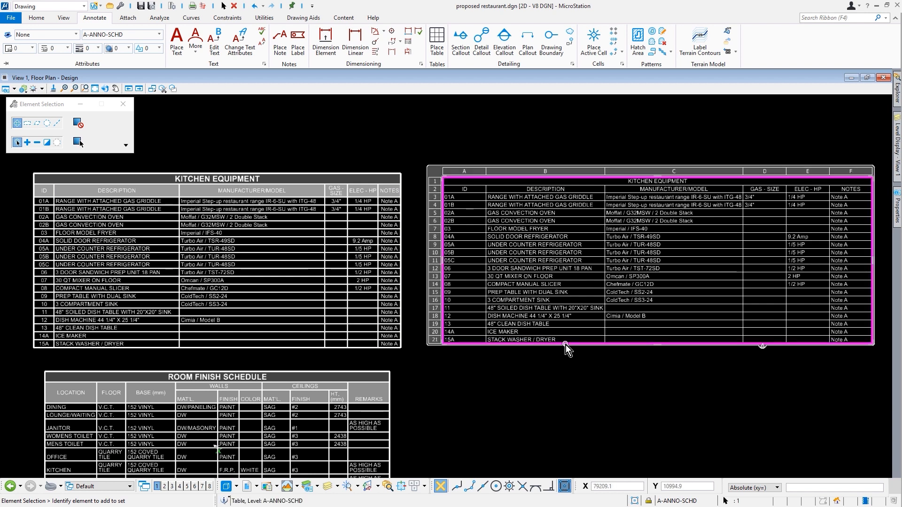